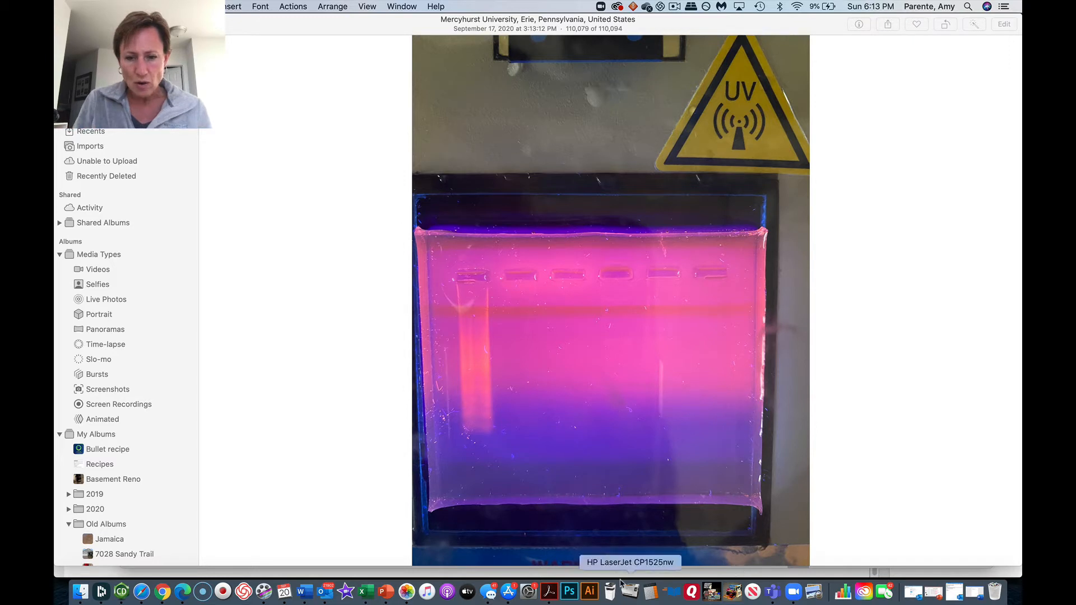
- Switch to Photoshop and open the gel photo IMG_5476.jpeg from the Learning Unit 6 folder
click(569, 593)
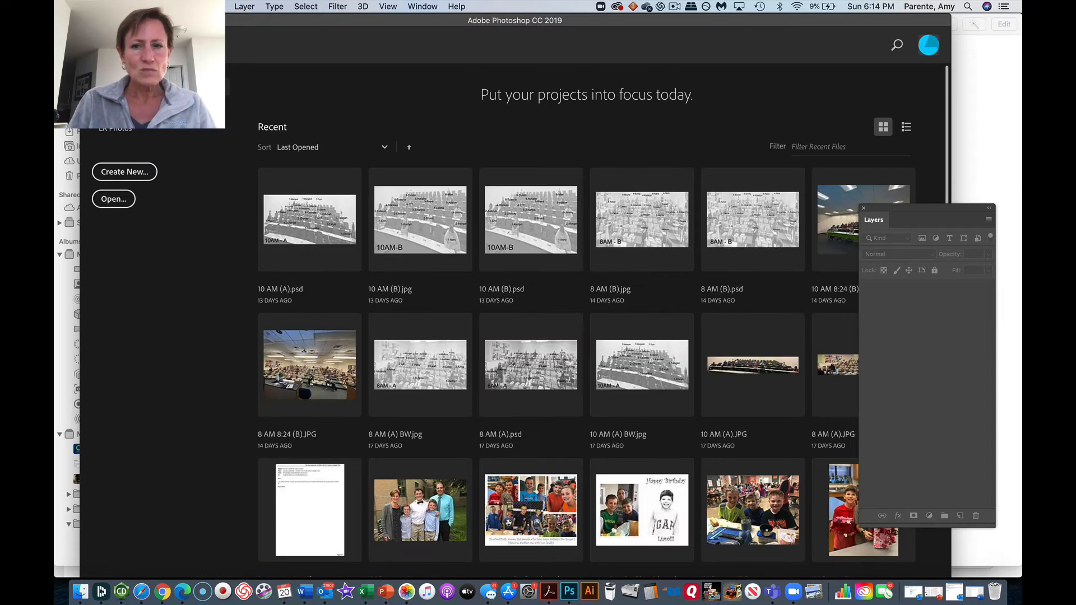
key(super+o)
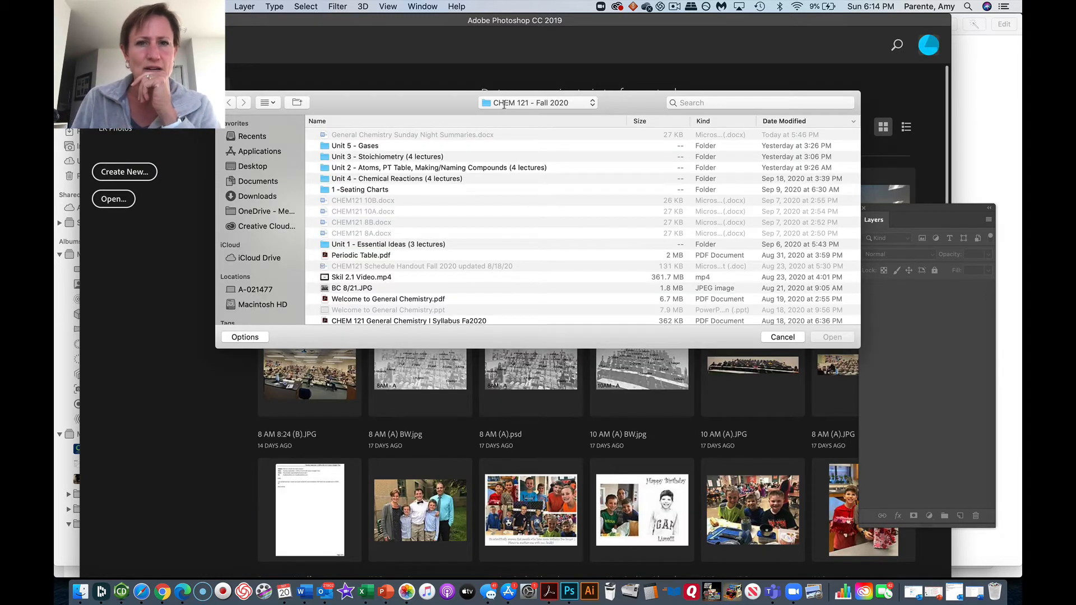
click(504, 105)
click(510, 193)
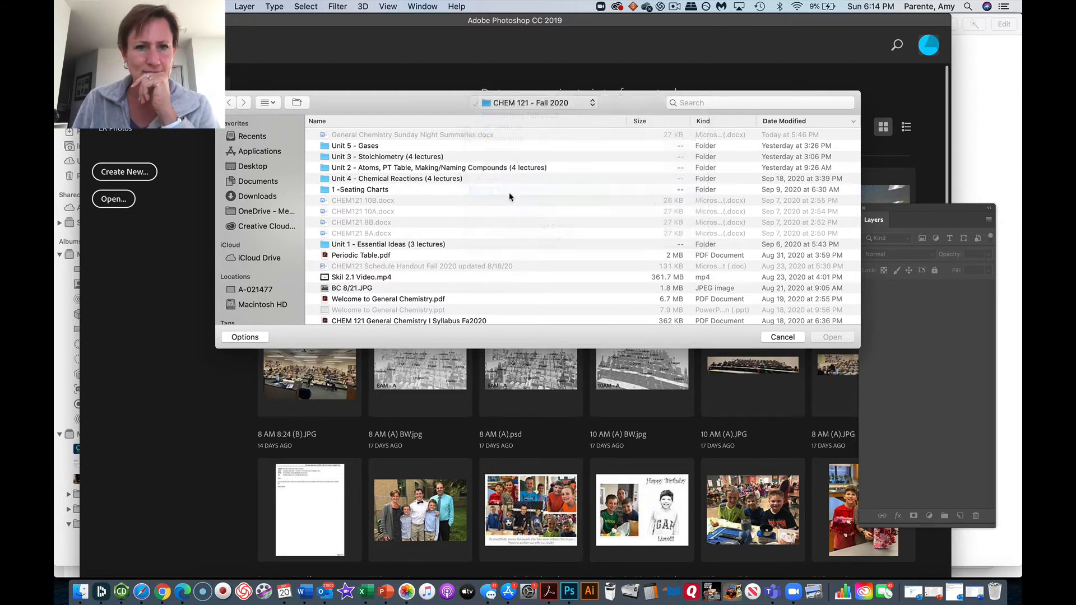
click(361, 136)
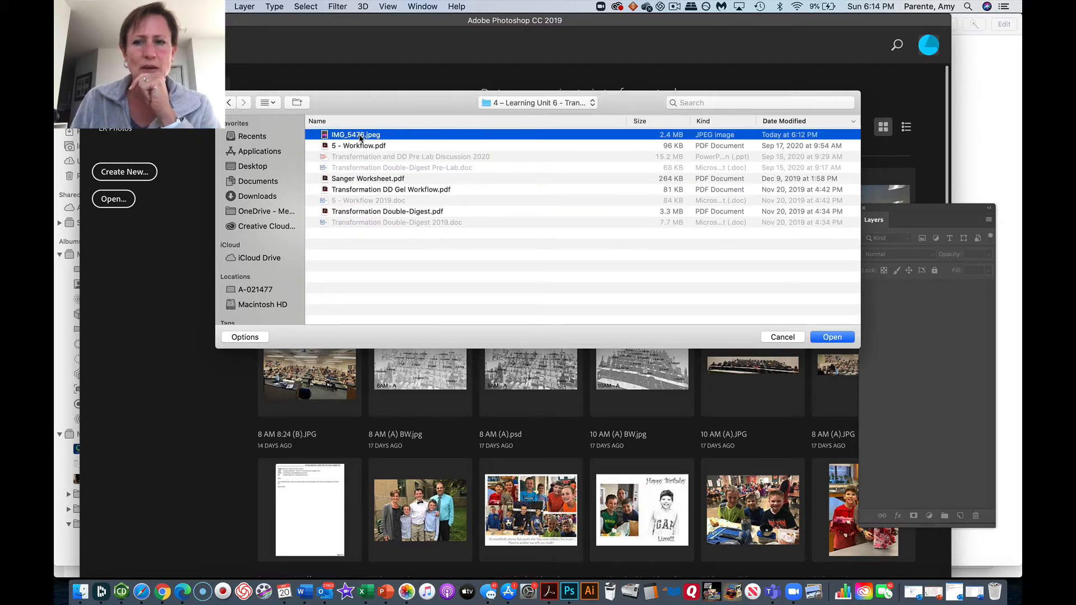
double_click(361, 137)
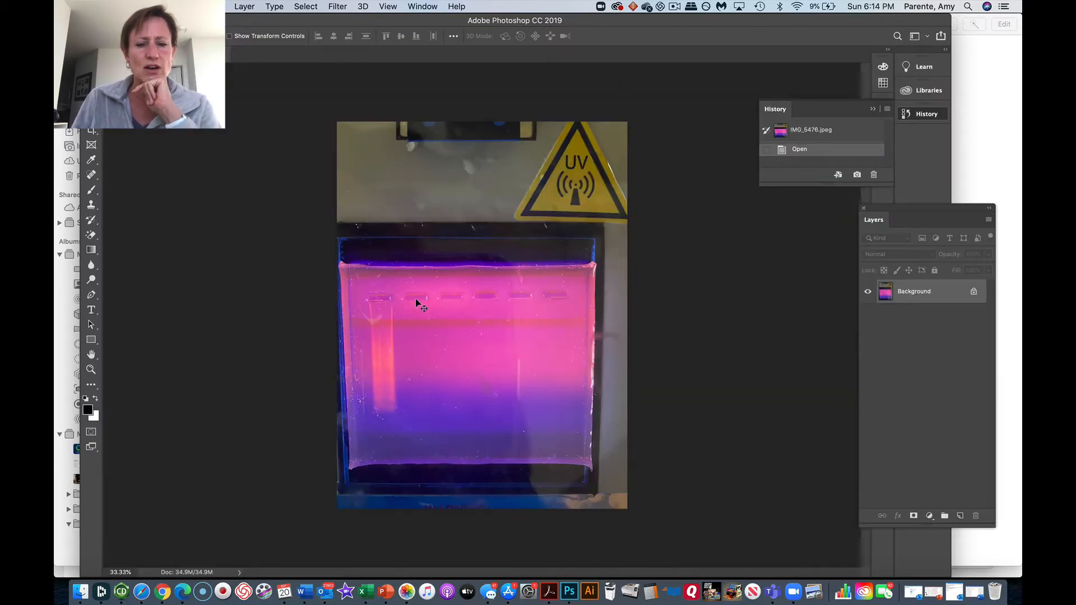
- Crop the photo to a rectangular marquee drawn around the edges of the glowing gel
key(super+equal)
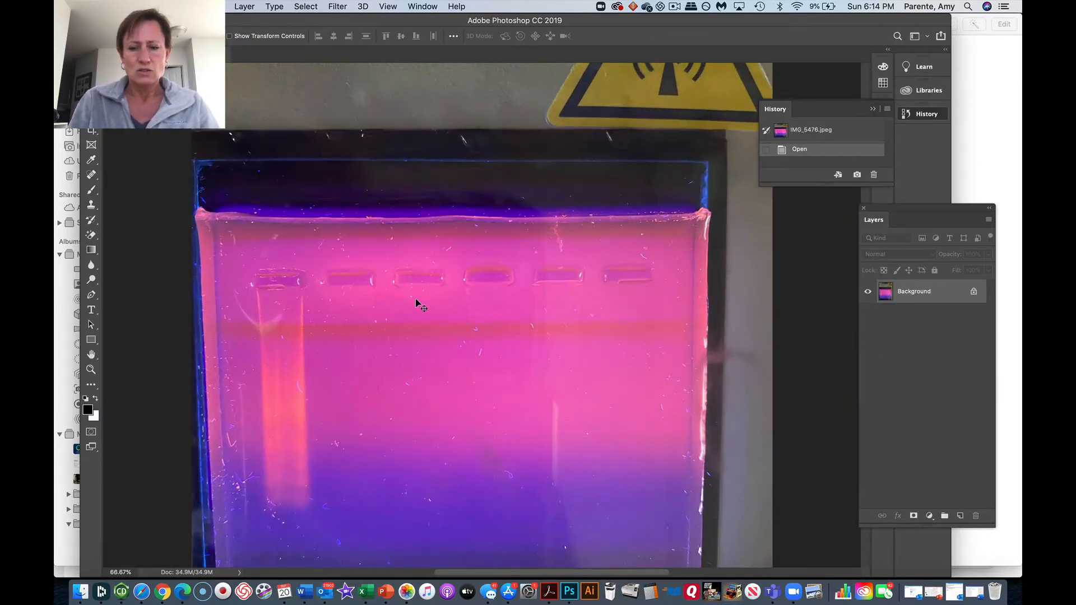
key(super+minus)
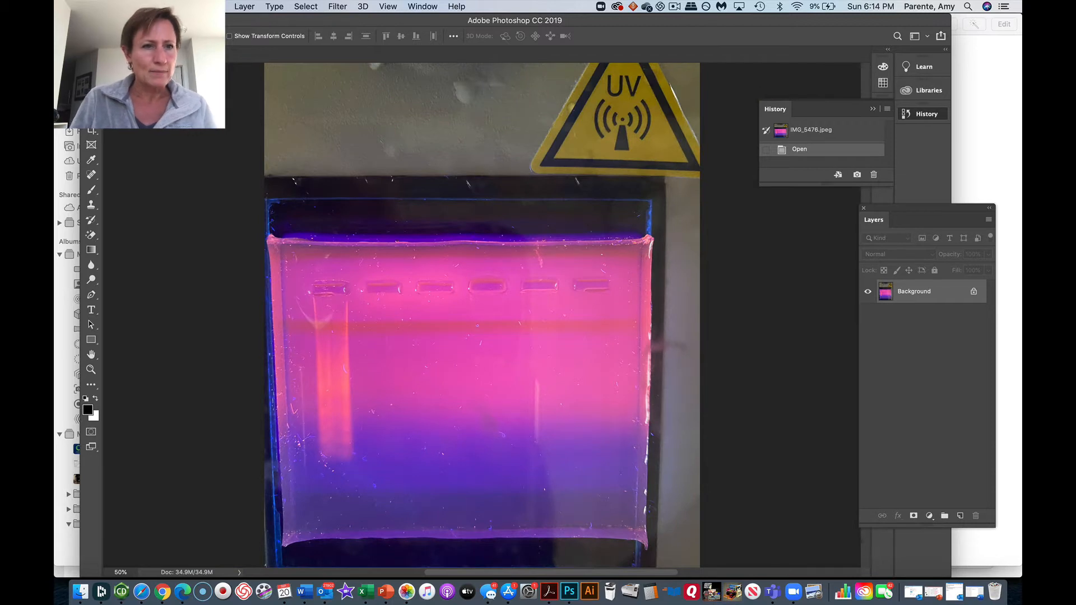
key(m)
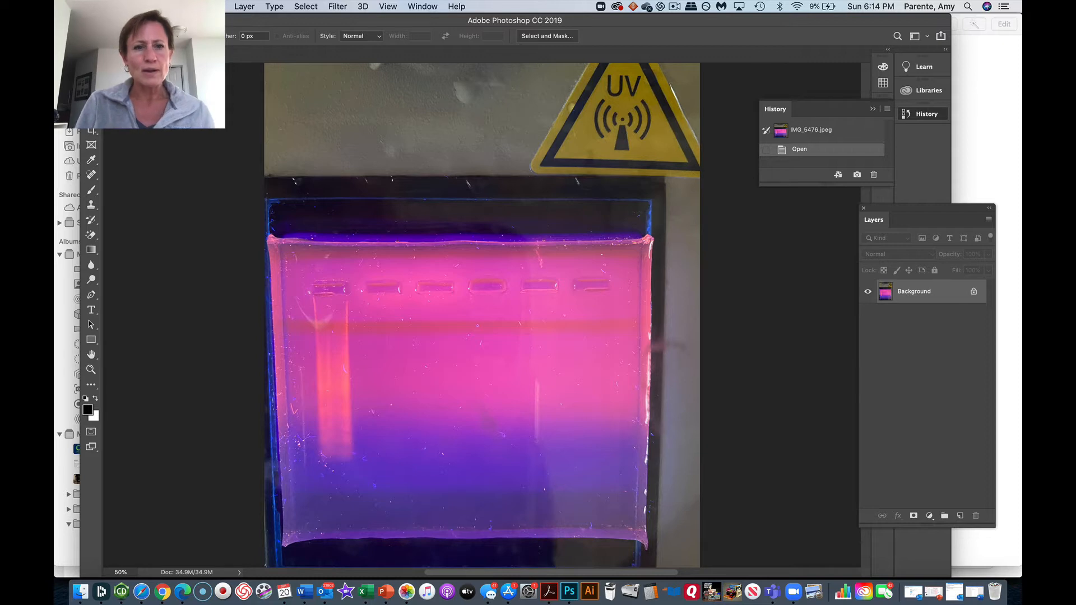
drag(270, 238, 649, 501)
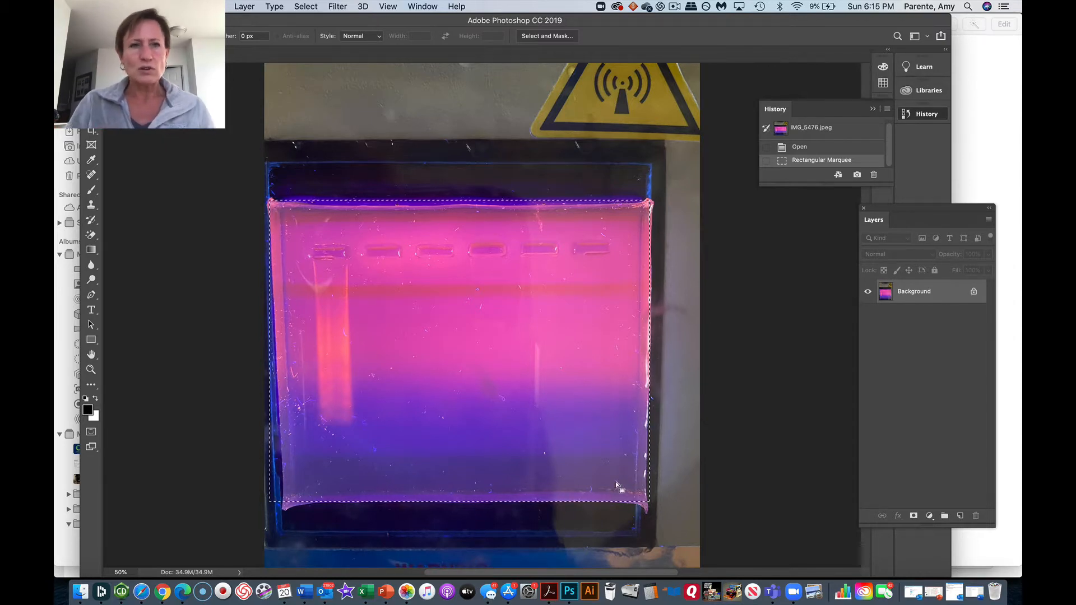
click(213, 7)
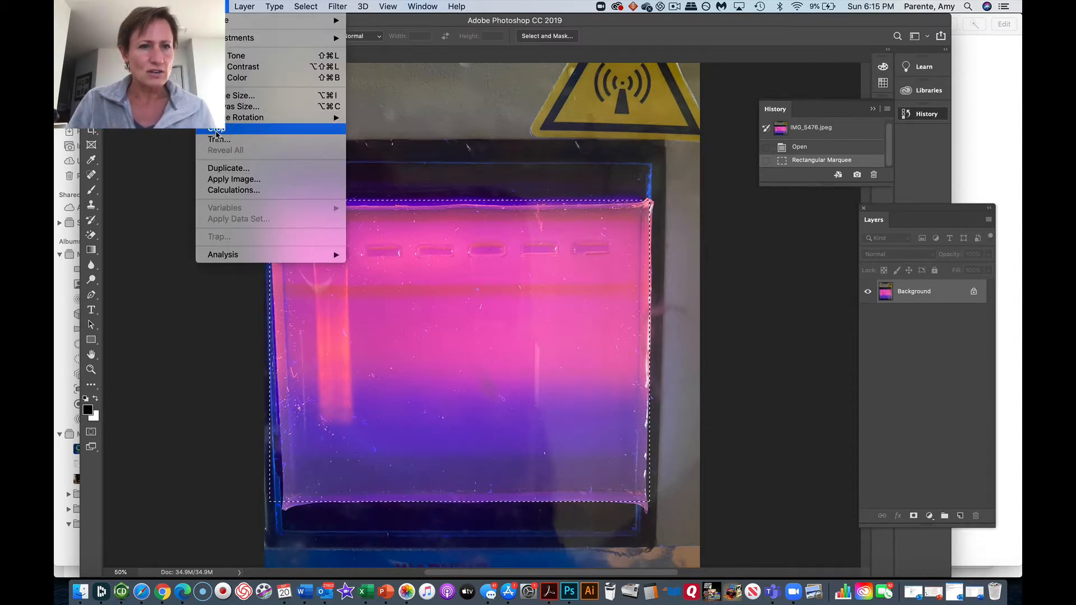
click(217, 128)
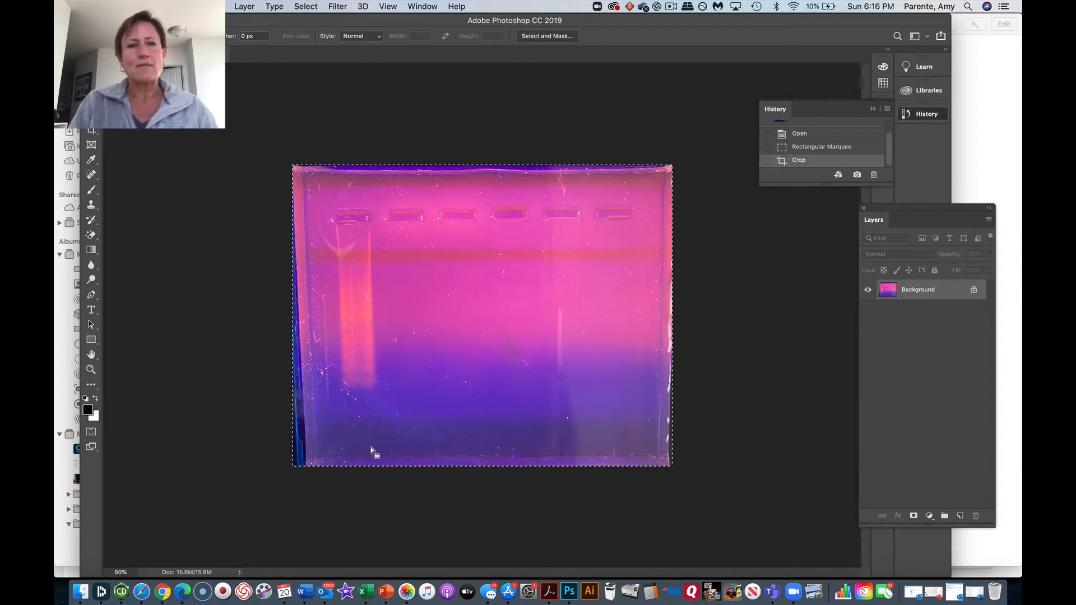
click(211, 7)
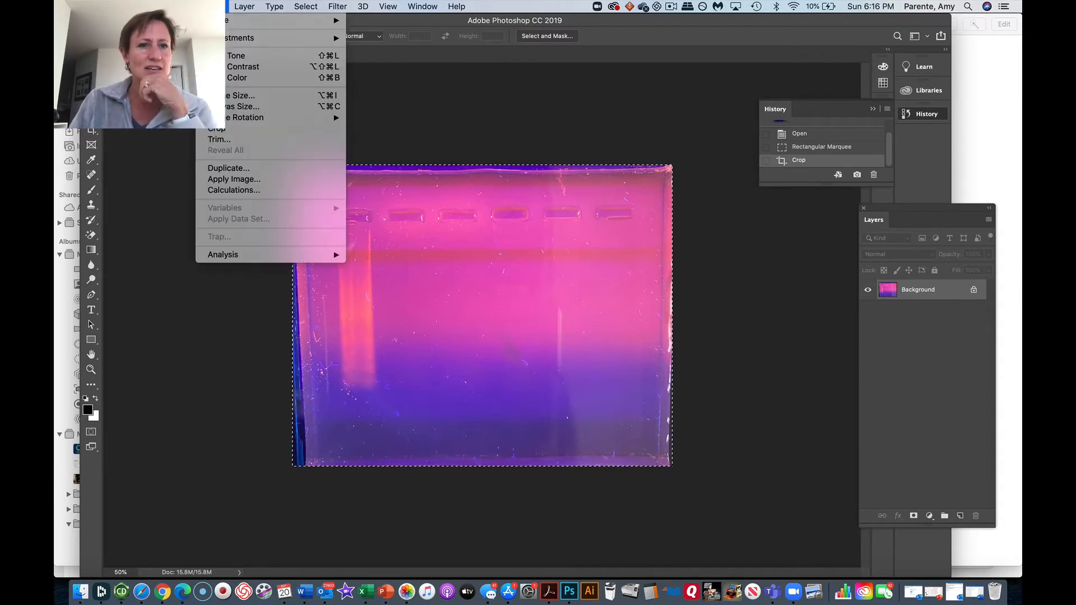
mouse_move(246, 4)
mouse_move(212, 6)
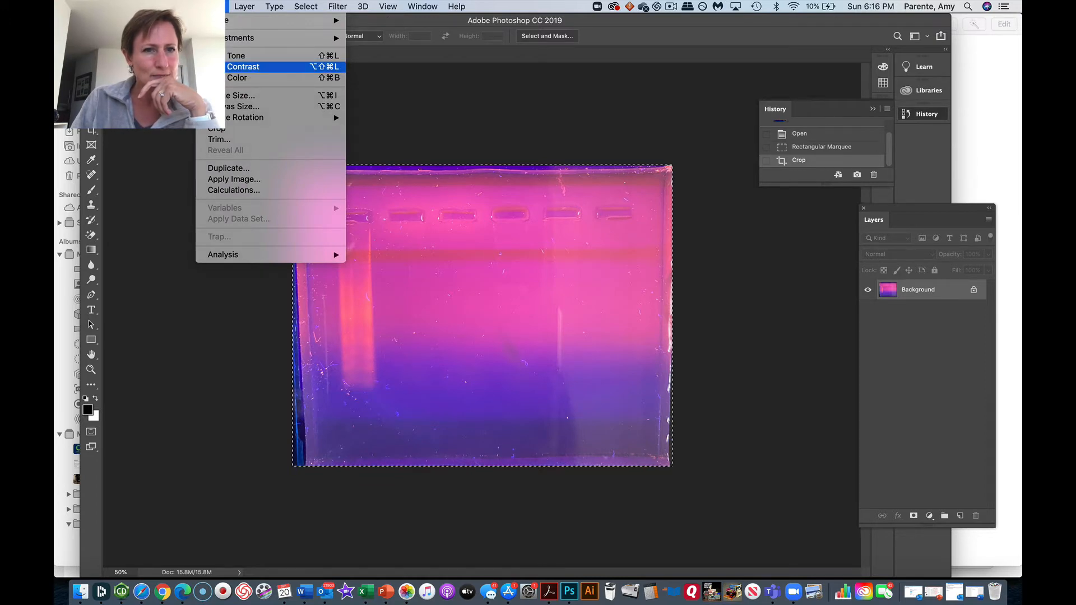
mouse_move(239, 37)
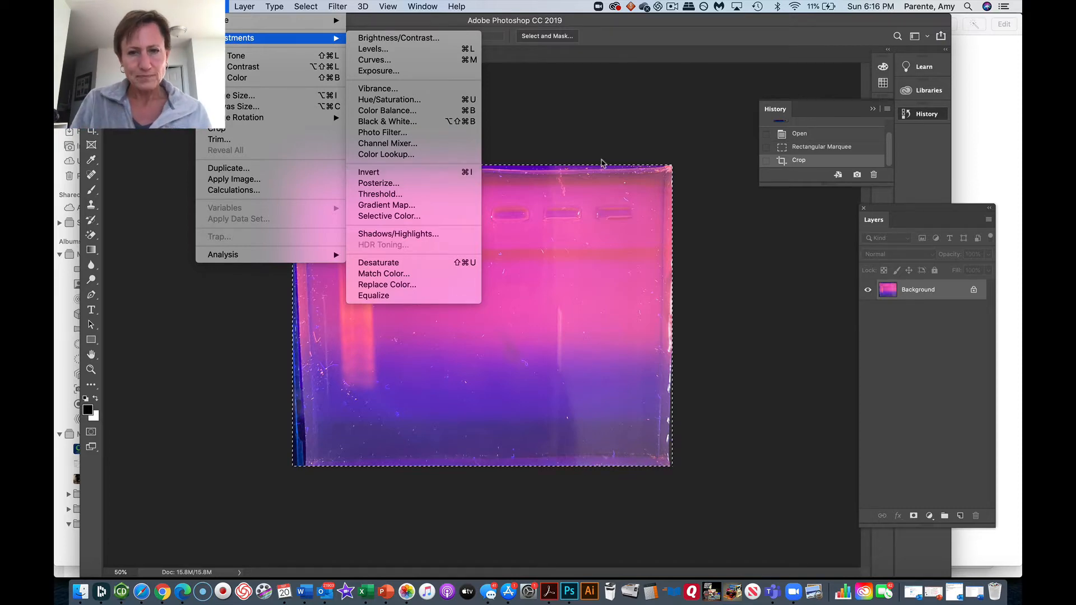
click(648, 131)
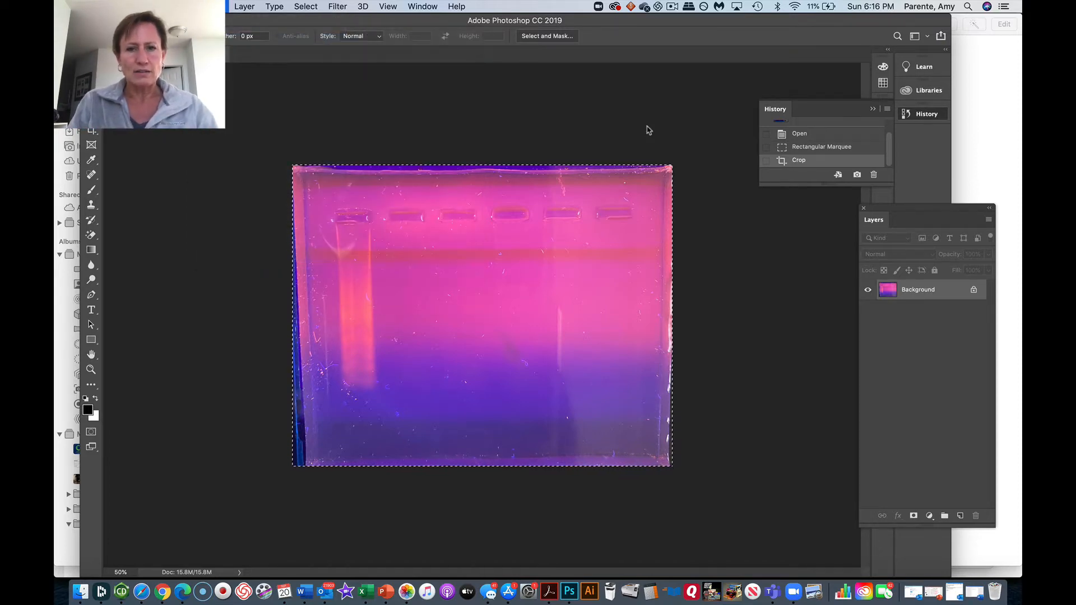
key(super+l)
key(Escape)
- Apply Auto Tone to the cropped gel image, toggling it off and on to compare before and after
key(shift+super+l)
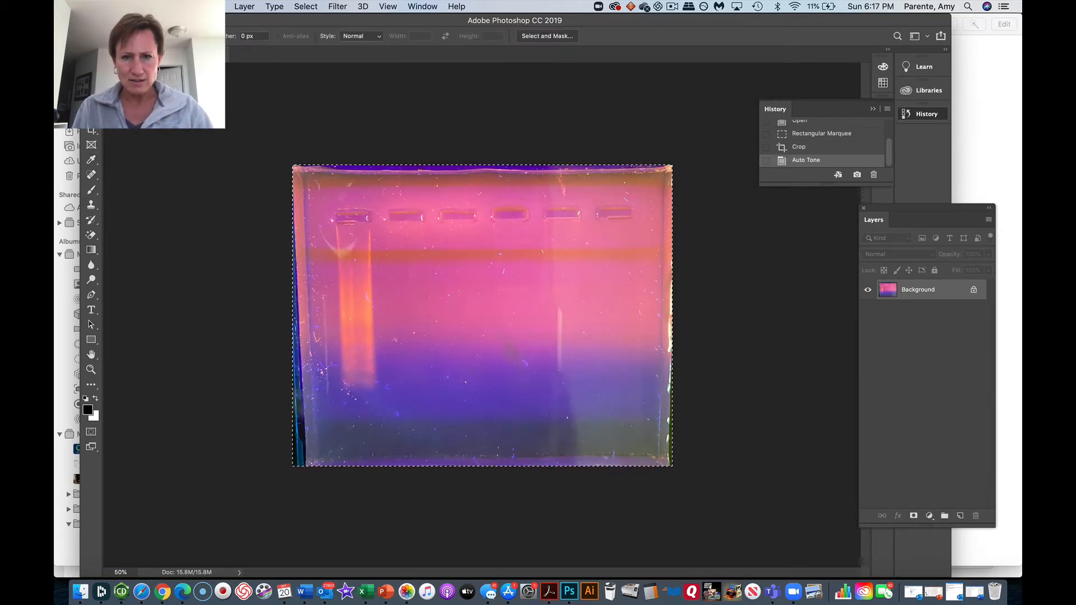
key(super+z)
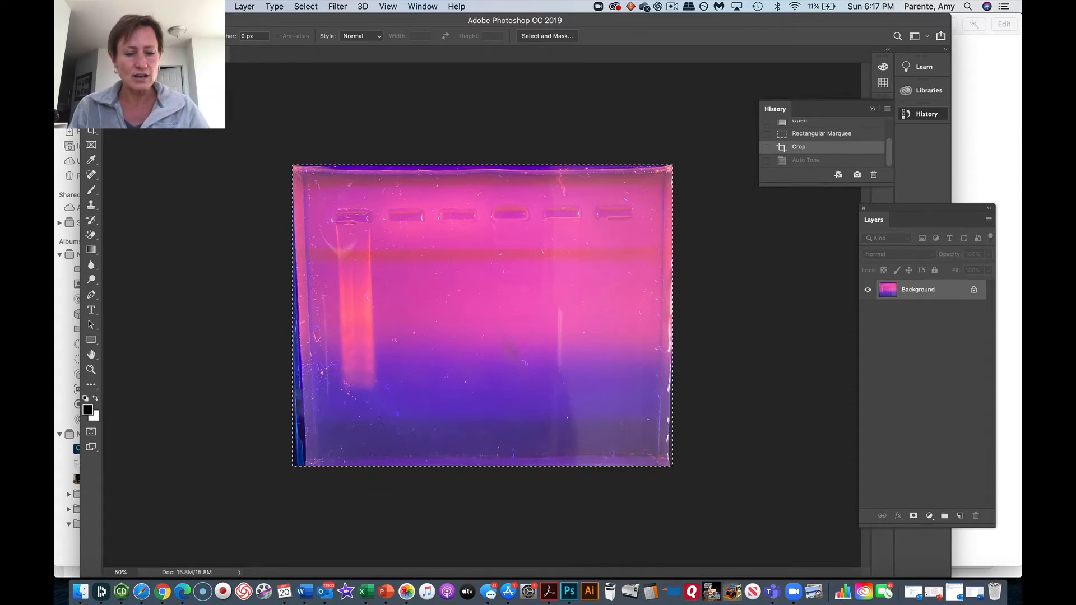
key(super+shift+z)
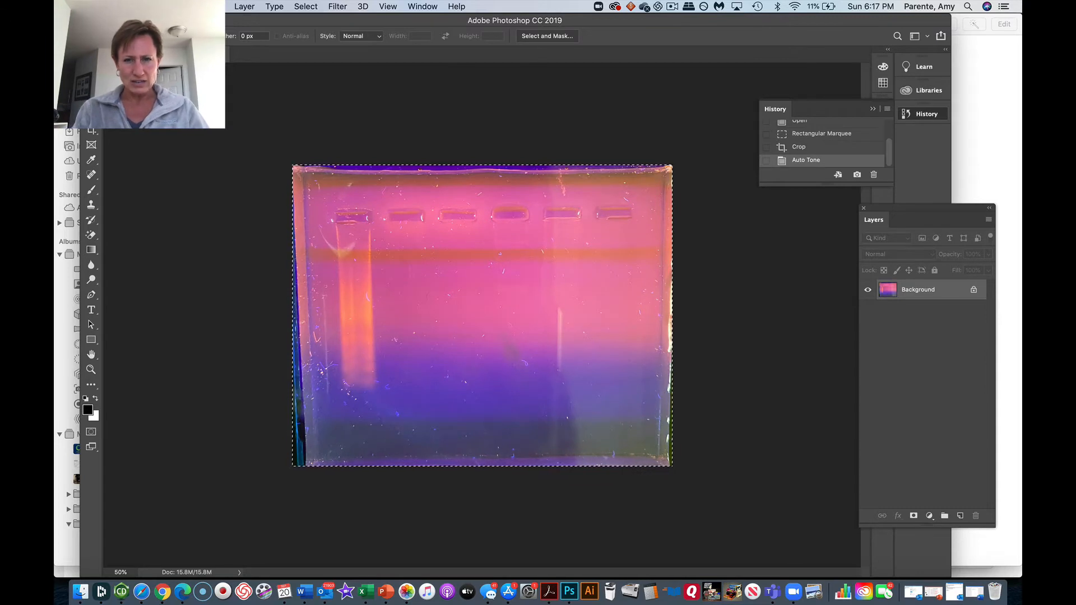
key(super+z)
key(super+shift+z)
key(super+z)
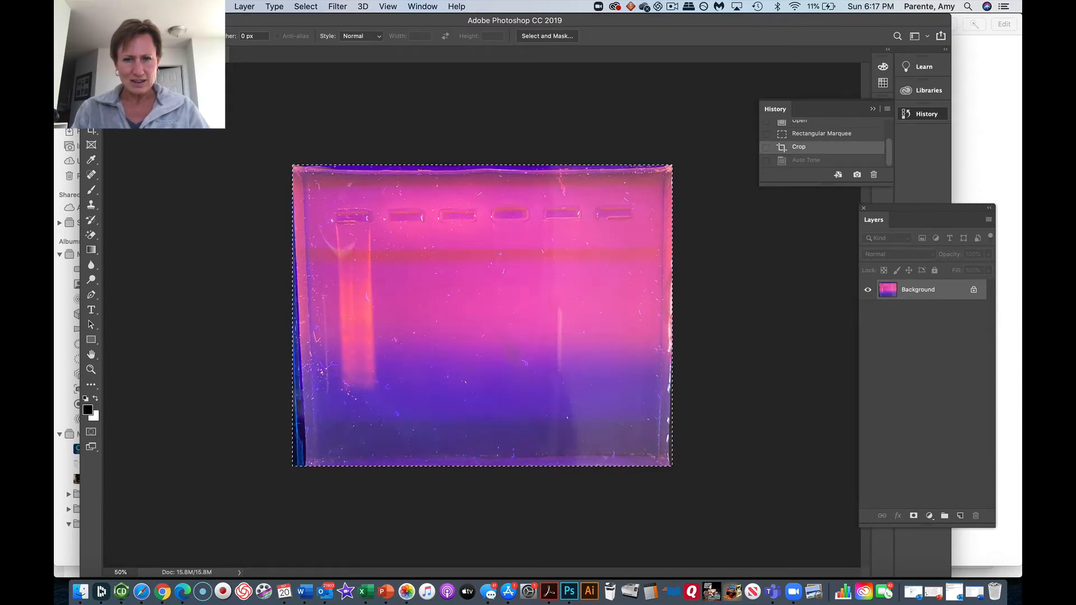
key(super+shift+z)
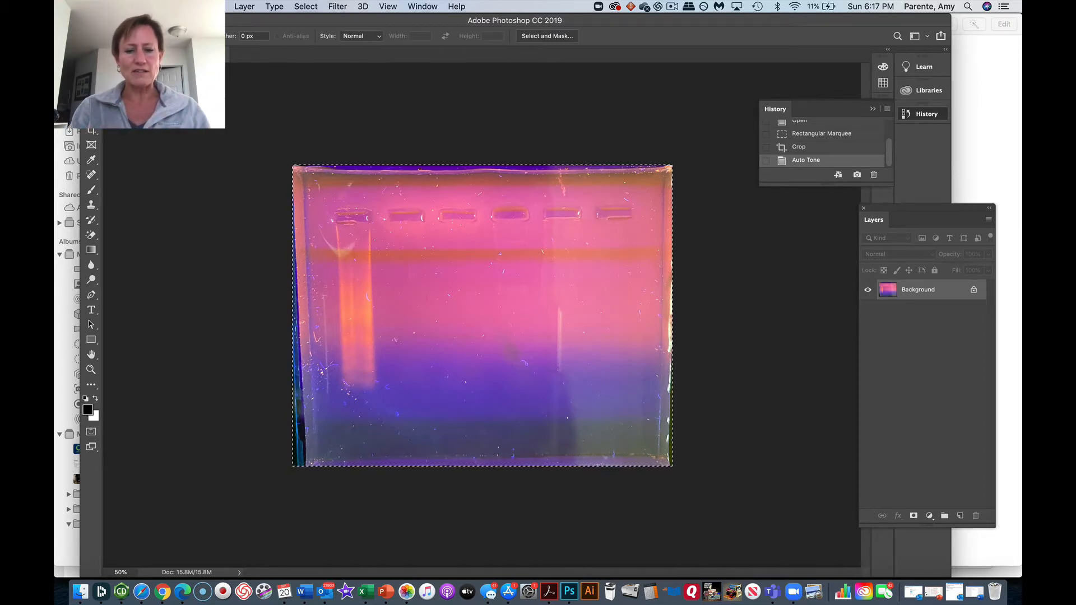
- Desaturate the gel image and reapply Auto Tone, comparing it with the previous state
key(super+shift+u)
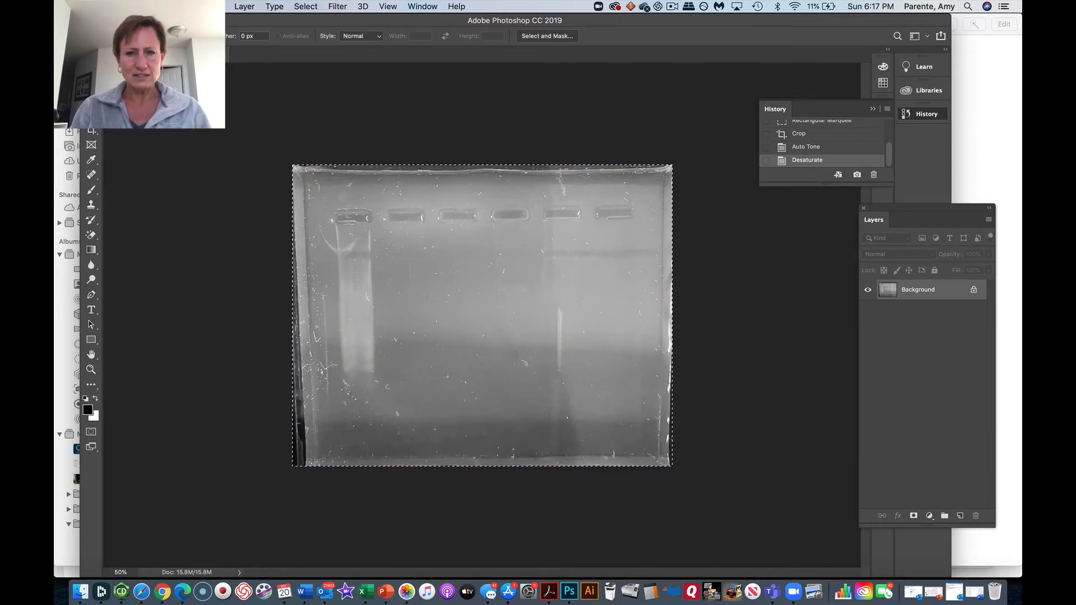
key(super+shift+l)
key(super+z)
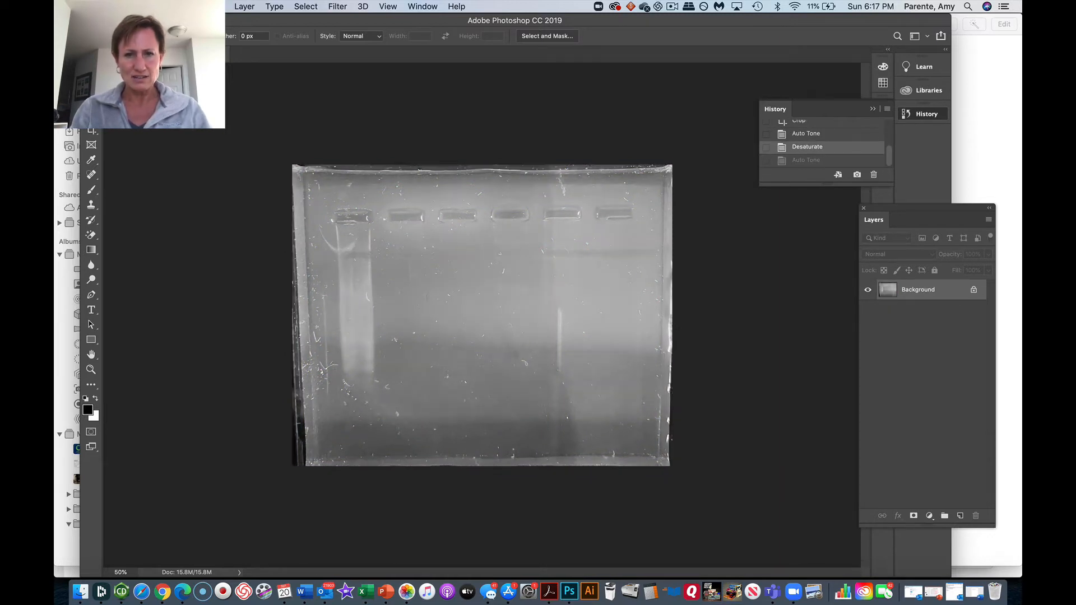
key(super+shift+z)
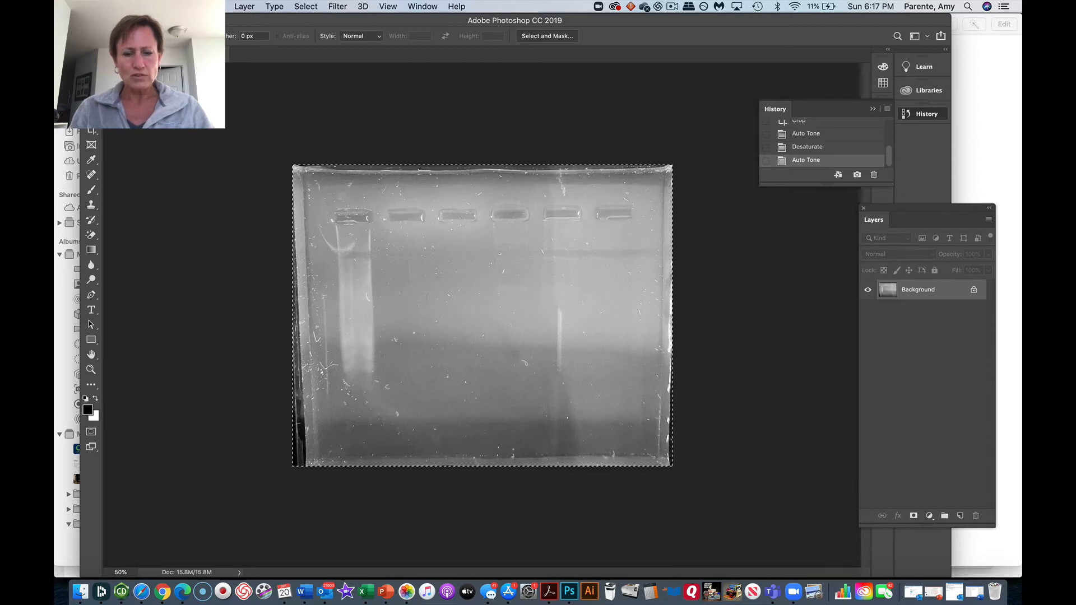
- Invert the grayscale gel image and reapply Auto Tone, clearing the selection at the end
key(super+i)
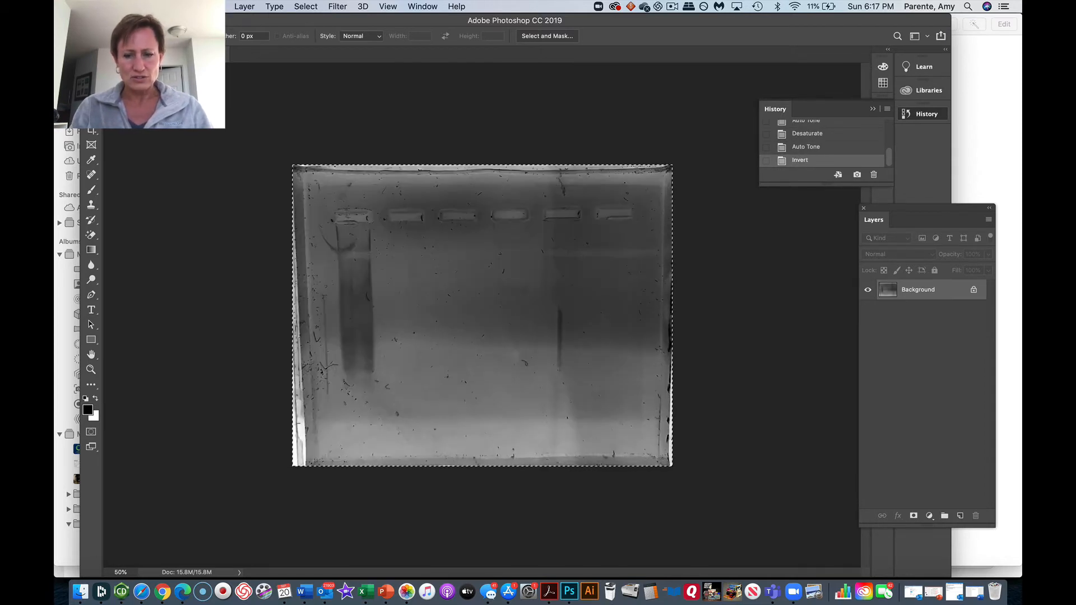
key(super+shift+l)
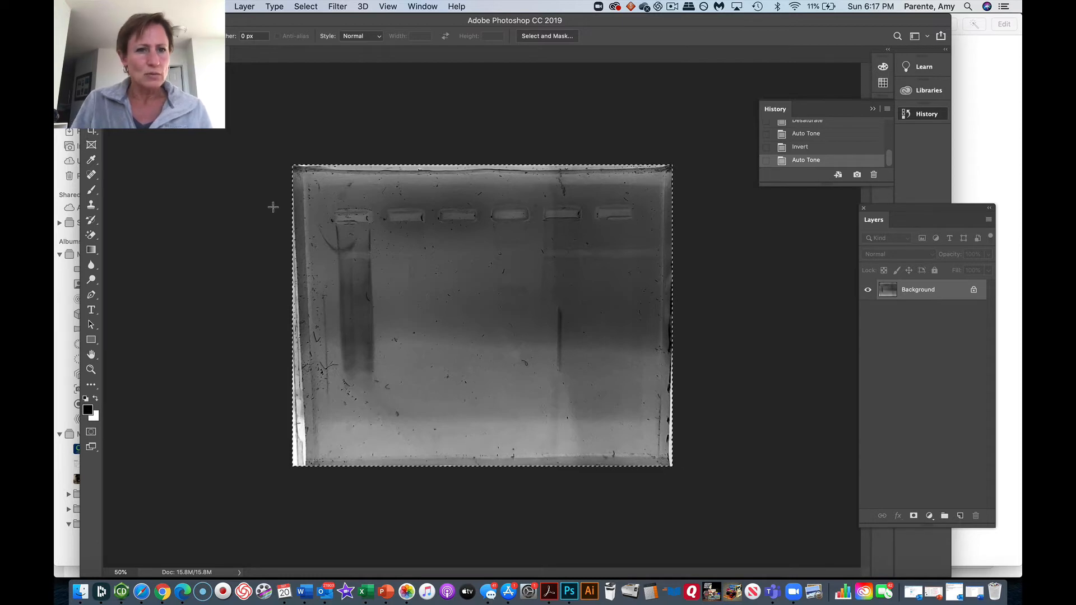
click(324, 181)
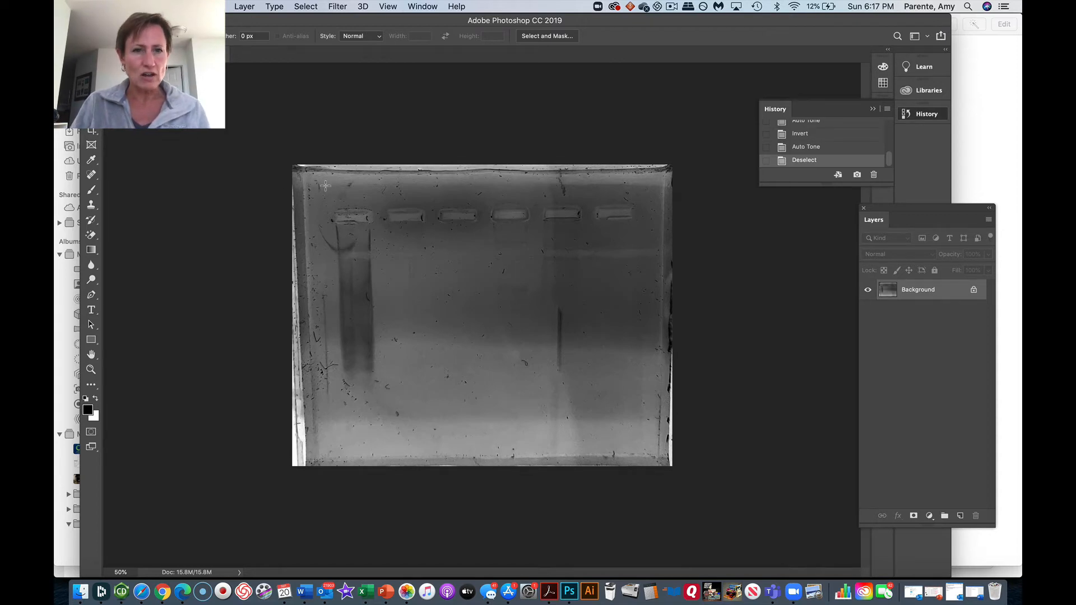
- Crop the gel image tighter around the six wells and their lanes, and reapply Auto Tone
drag(325, 186, 654, 397)
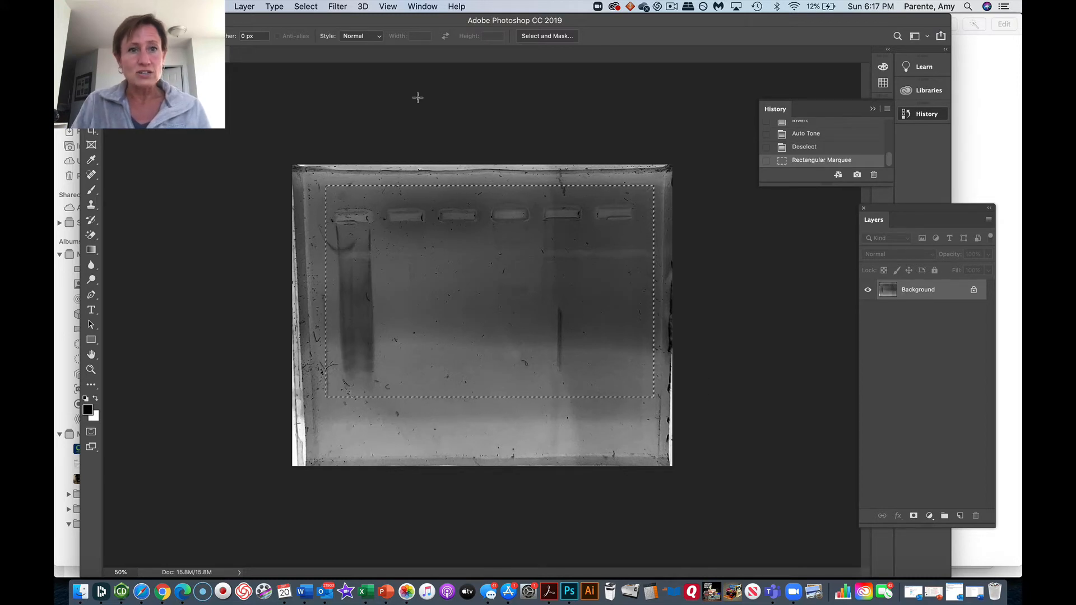
click(216, 6)
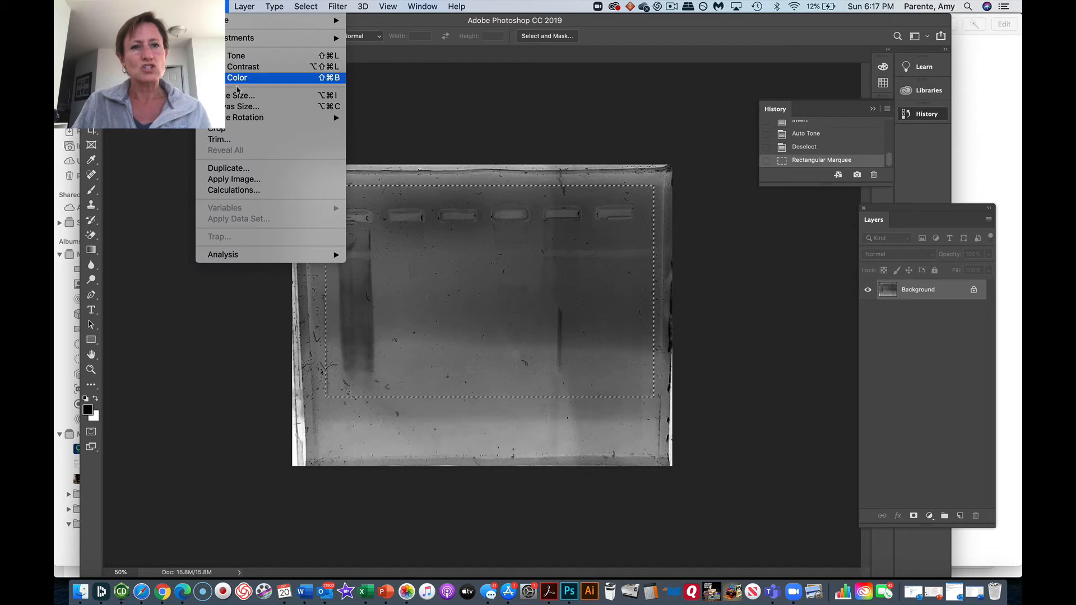
click(241, 129)
key(shift+super+l)
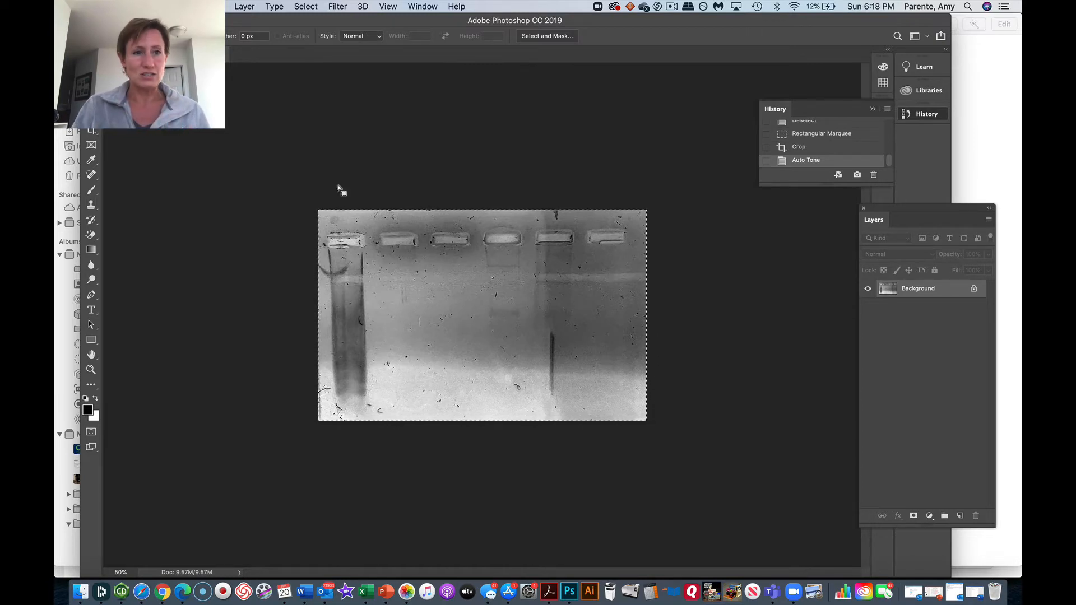
- Replace the full-image selection with a small rectangle around the faint band just below the fourth well
click(518, 322)
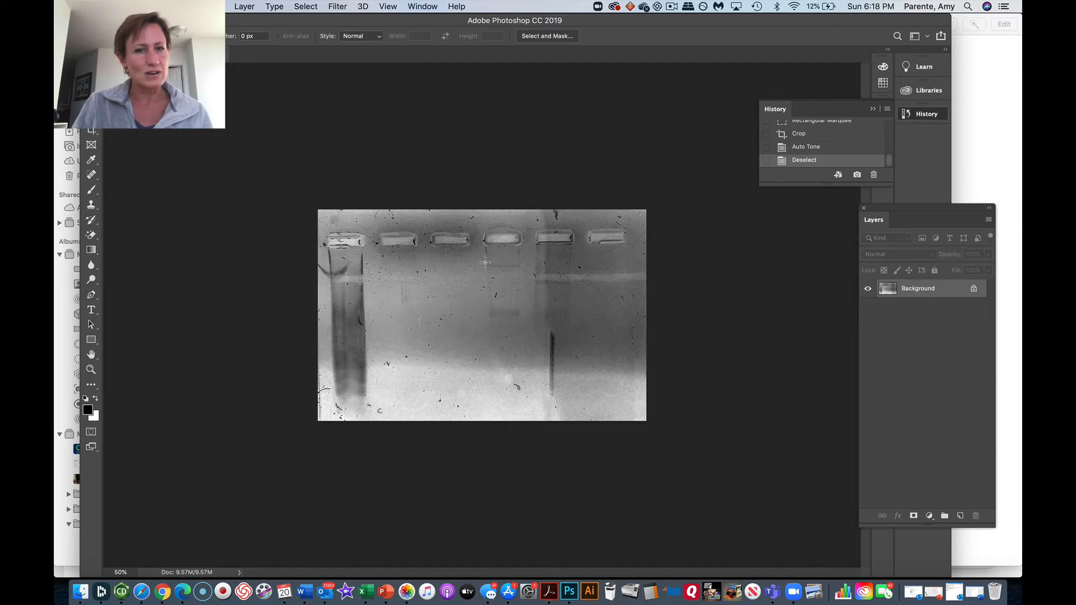
drag(481, 261, 526, 273)
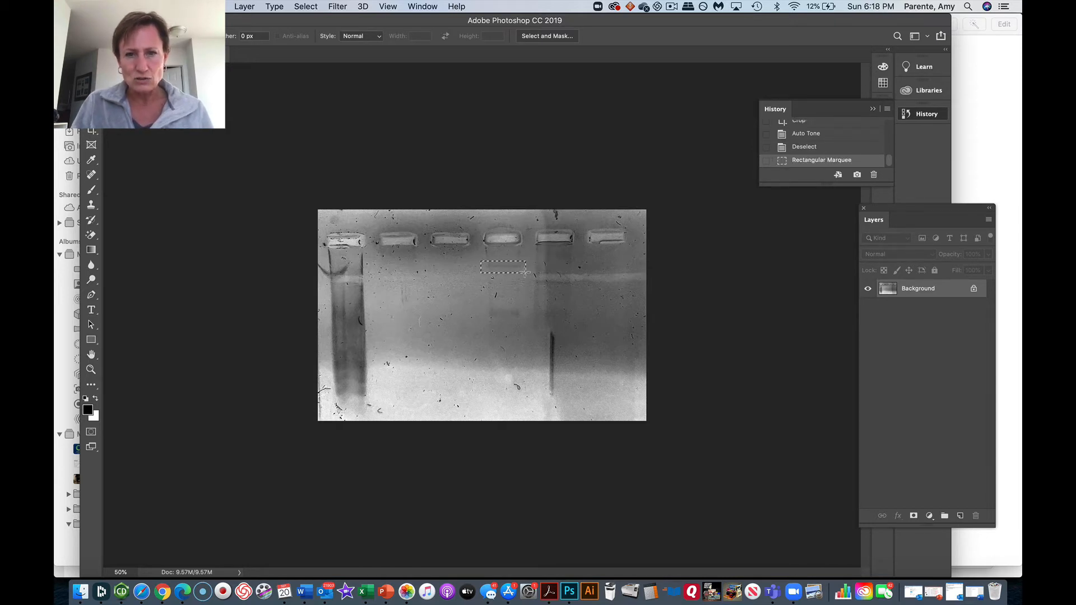
- Try lowering the white output level to 227 with Levels inside the small selection below the fourth well
key(super+l)
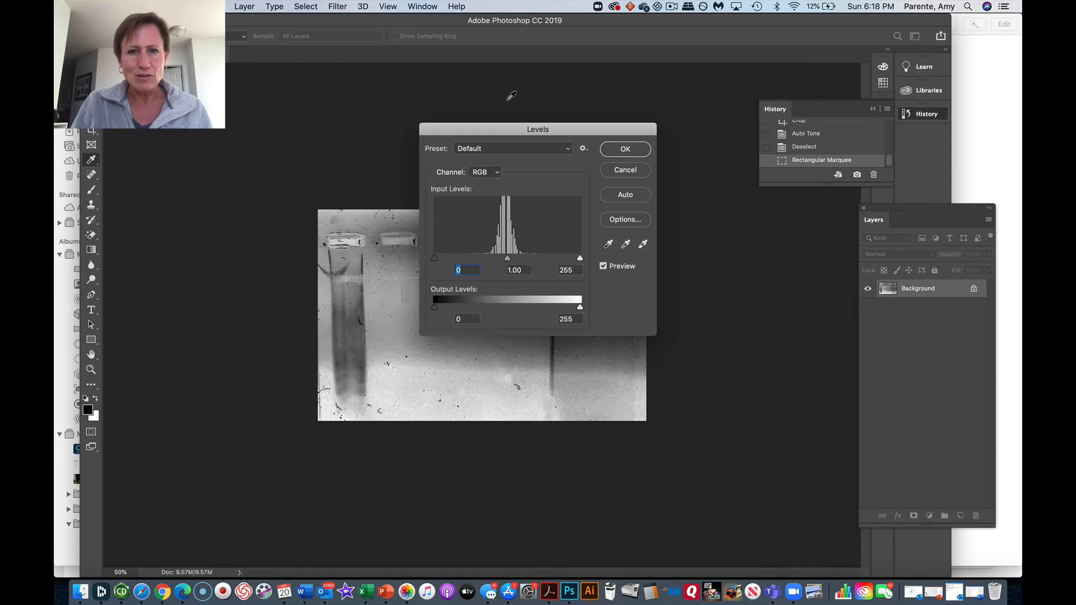
drag(495, 125, 688, 159)
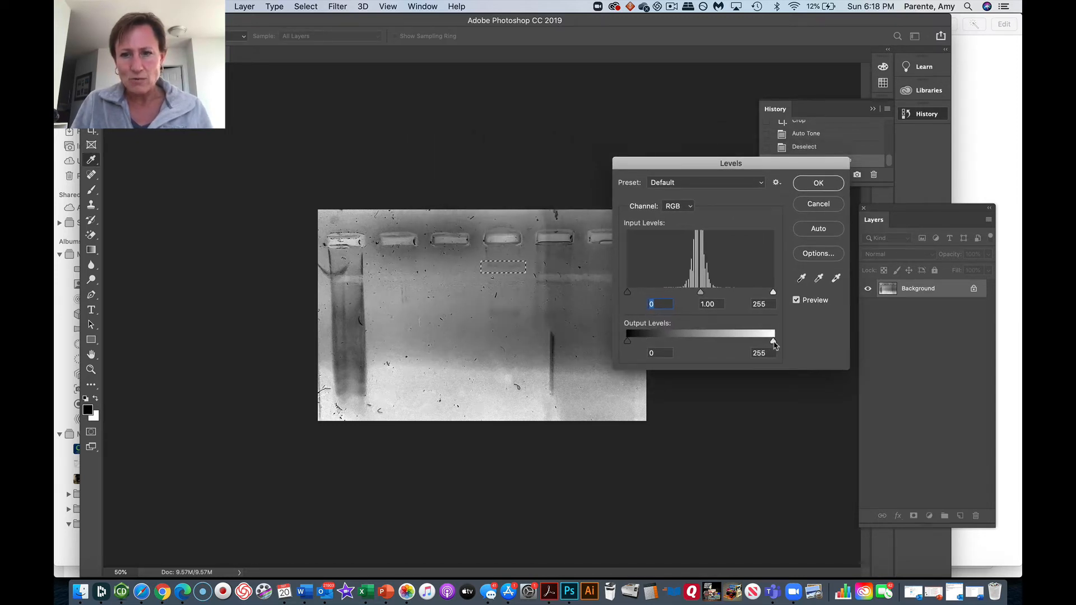
mouse_move(773, 341)
mouse_down()
mouse_move(736, 344)
mouse_move(762, 341)
mouse_up()
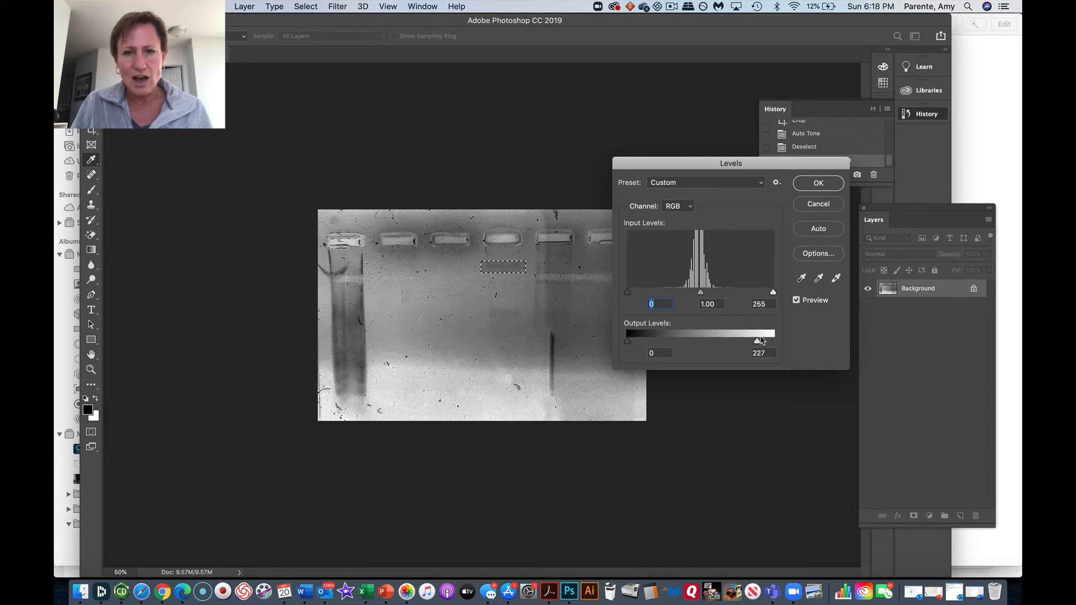
click(813, 205)
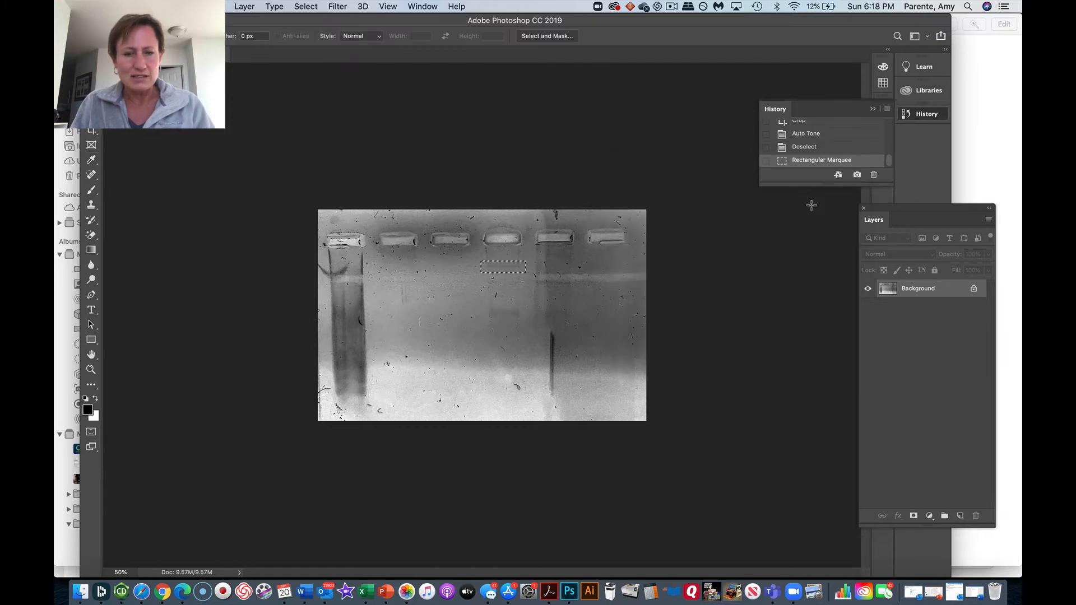
- Replace the small selection with a thinner rectangle tightly covering the faint band below the fourth well
key(super+z)
key(super+equal)
key(super+equal)
key(super+equal)
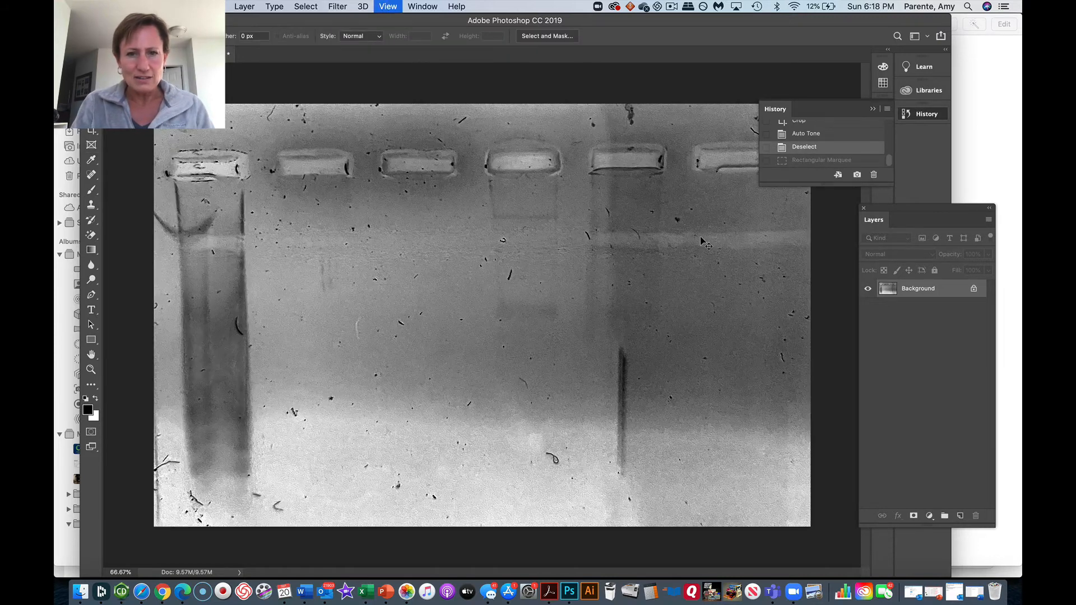
key(super+minus)
key(super+minus)
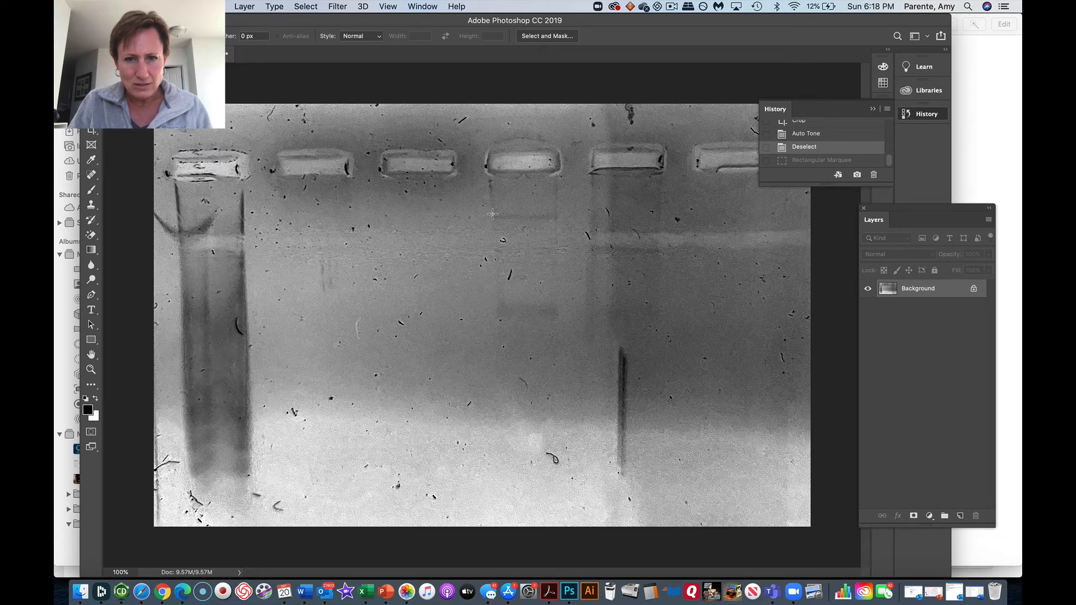
drag(492, 214, 560, 219)
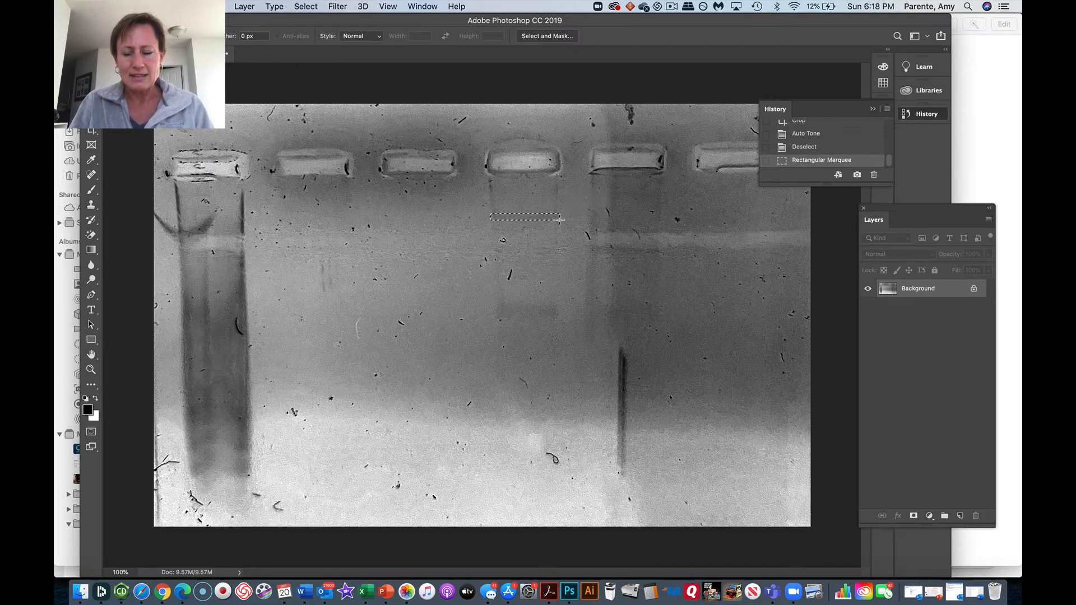
- Try lowering the white output level to 140 with Levels inside the thin band selection, clearing the selection at the end
key(super+l)
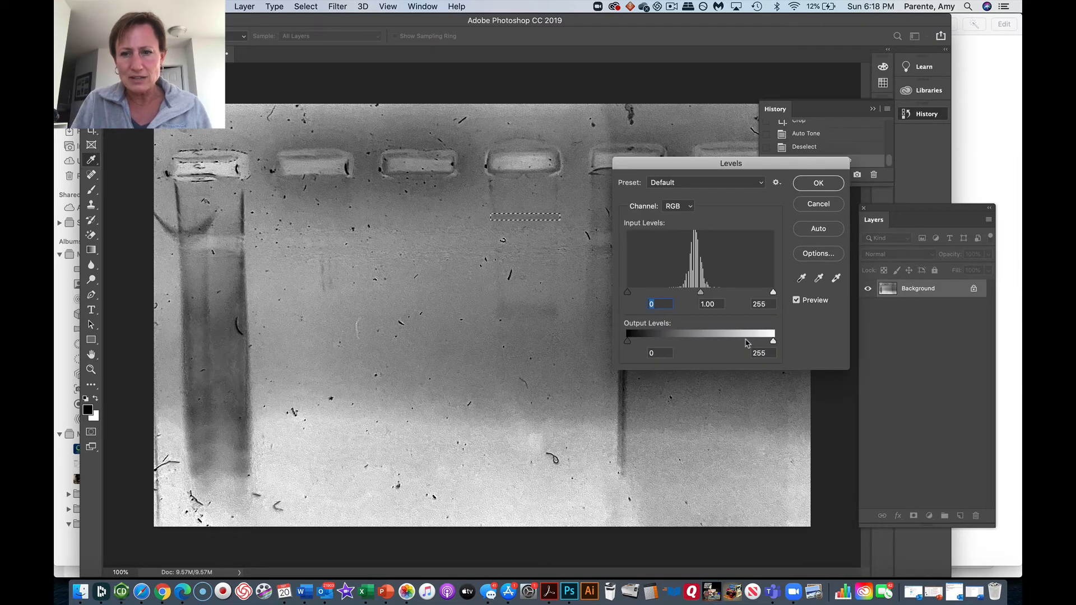
drag(773, 341, 708, 349)
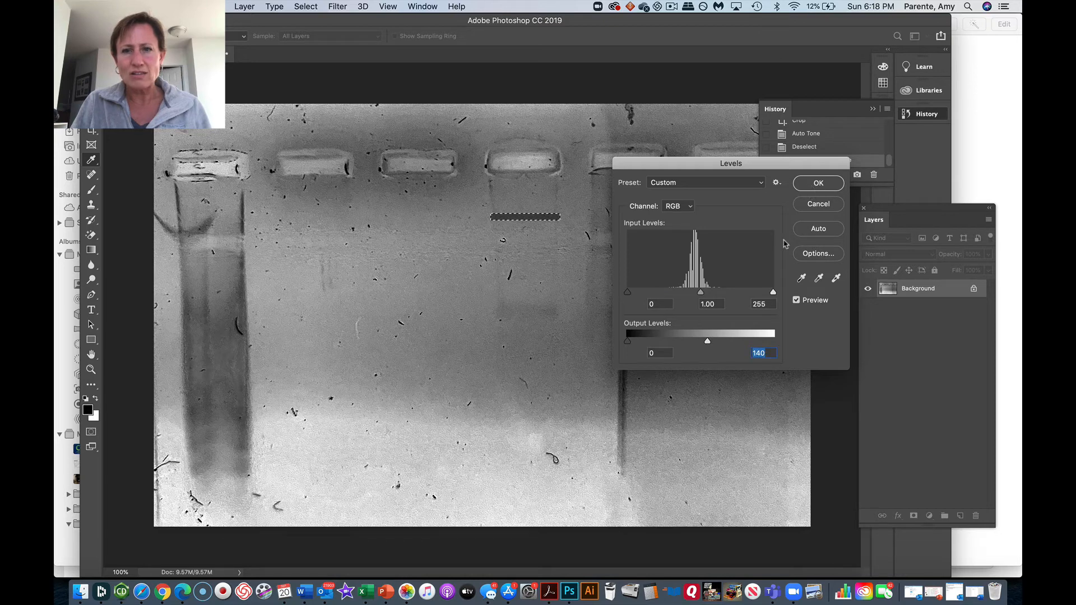
click(816, 185)
key(super+d)
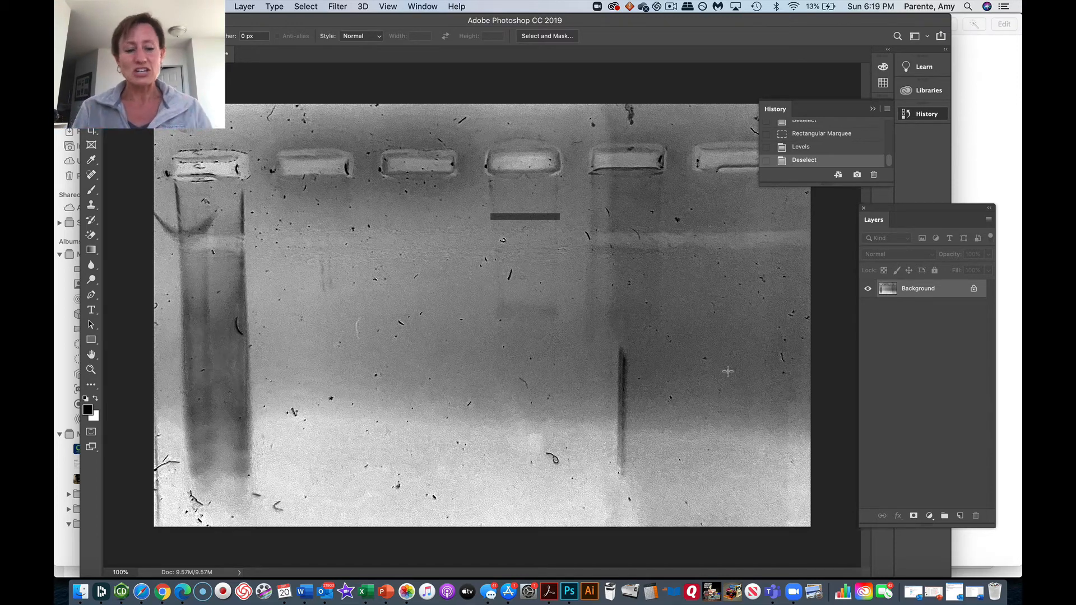
- Undo the Levels change on the thin band and clear the restored selection
key(super+z)
key(super+z)
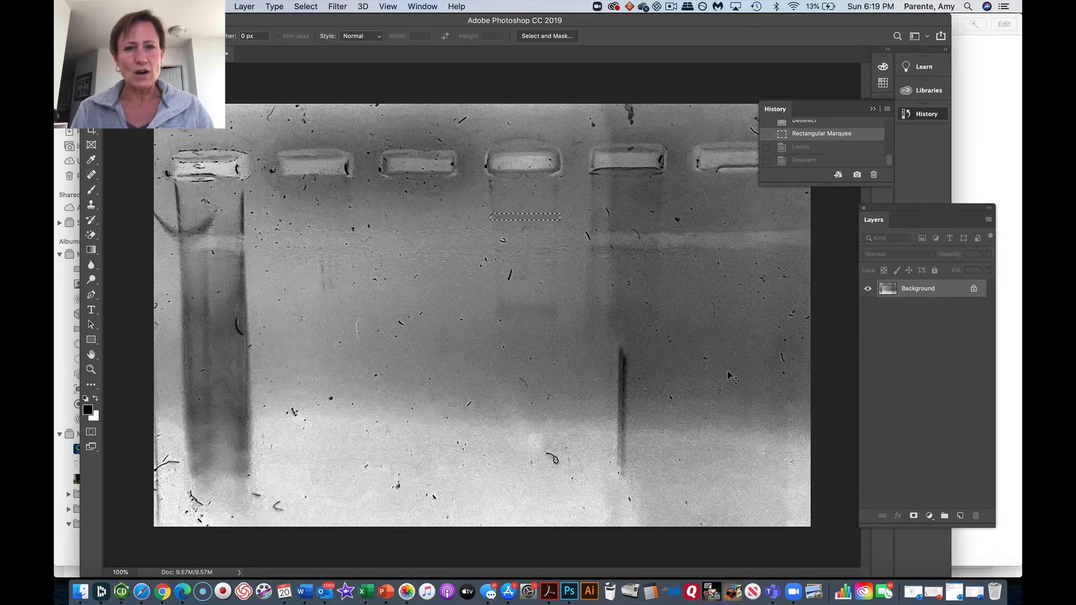
click(710, 365)
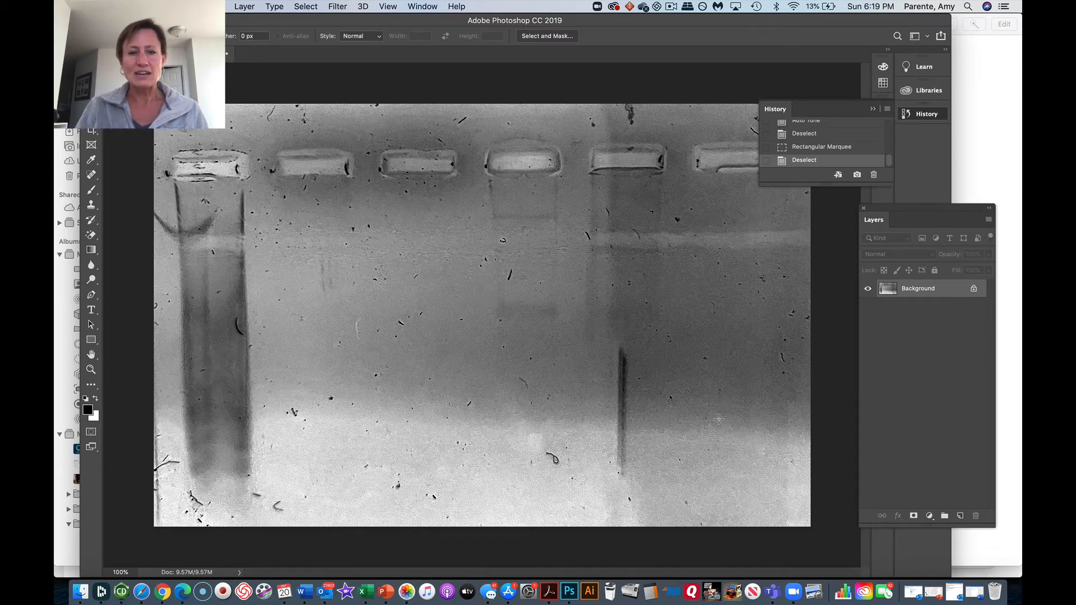
- Reapply Auto Tone to the gel image, and raise the black output level to 3 with Levels over the whole canvas
key(shift+super+l)
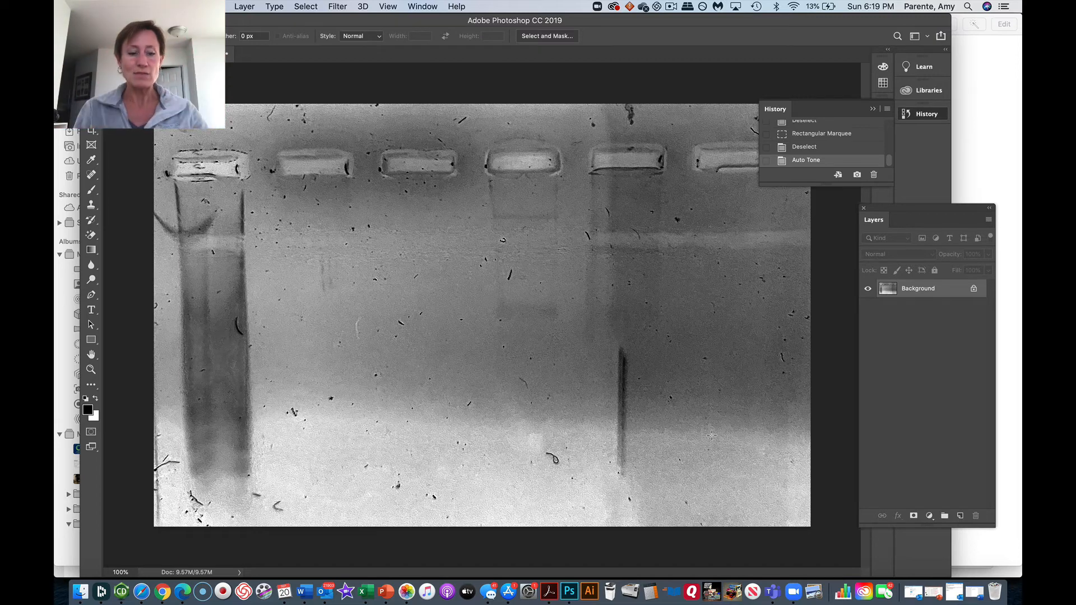
key(super+a)
key(super+l)
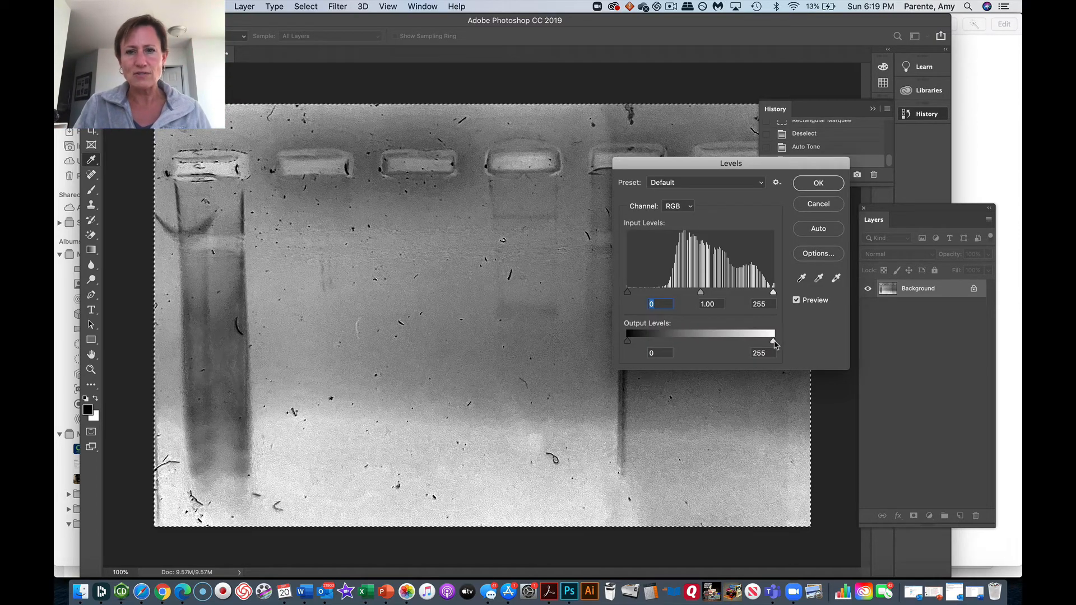
mouse_move(773, 341)
mouse_down()
mouse_move(728, 344)
mouse_move(774, 342)
mouse_up()
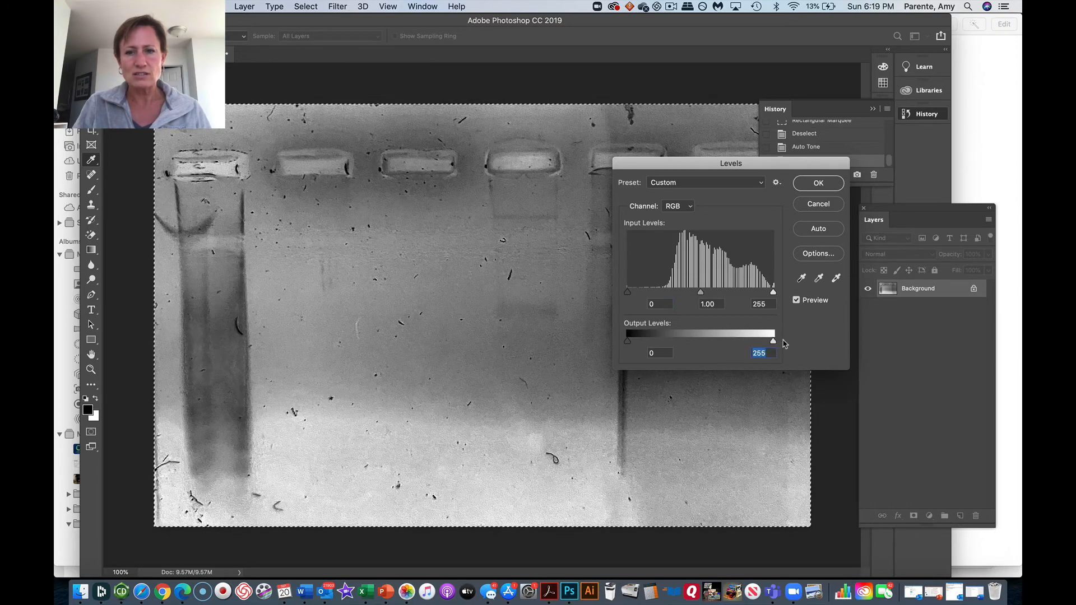
mouse_move(628, 341)
mouse_down()
mouse_move(666, 342)
mouse_move(631, 346)
mouse_up()
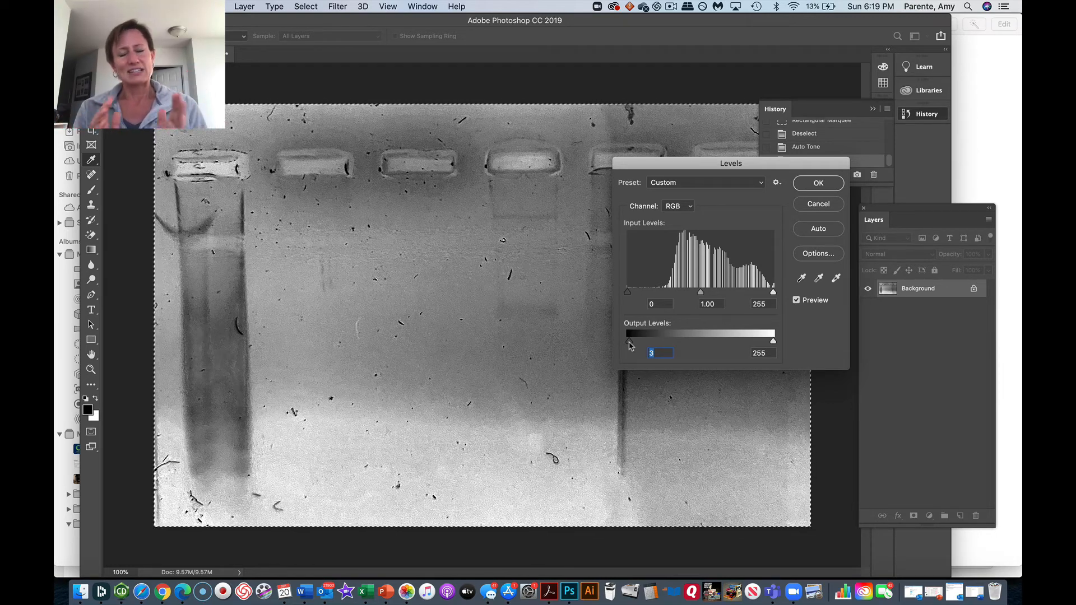
click(817, 184)
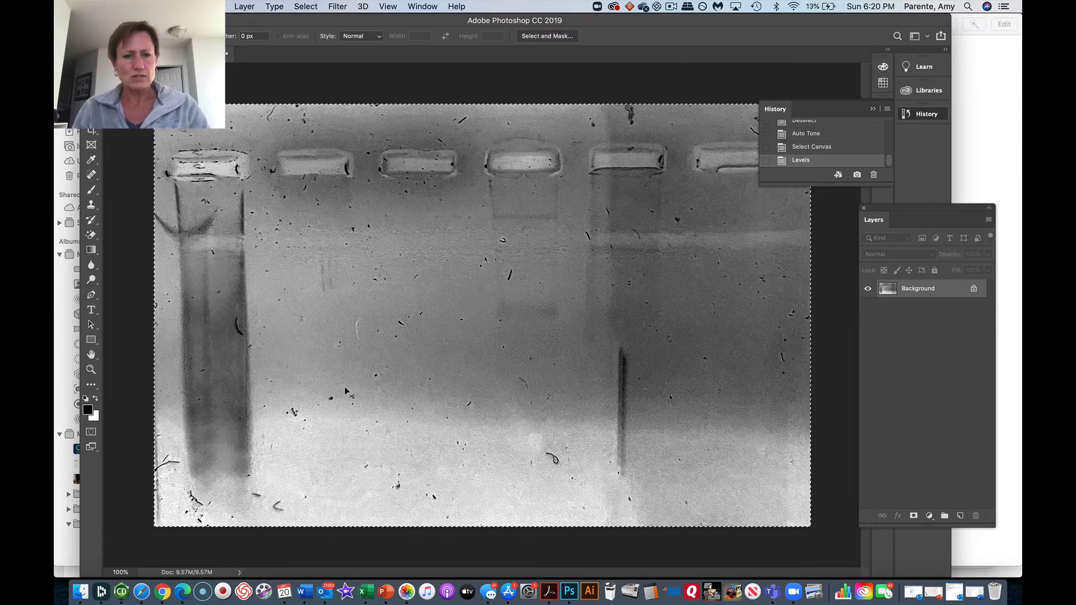
- Switch to Photos and export the gel photo taken September 17, 2020 at 3:12:29 PM to the Learning Unit 6 folder
key(super+Tab)
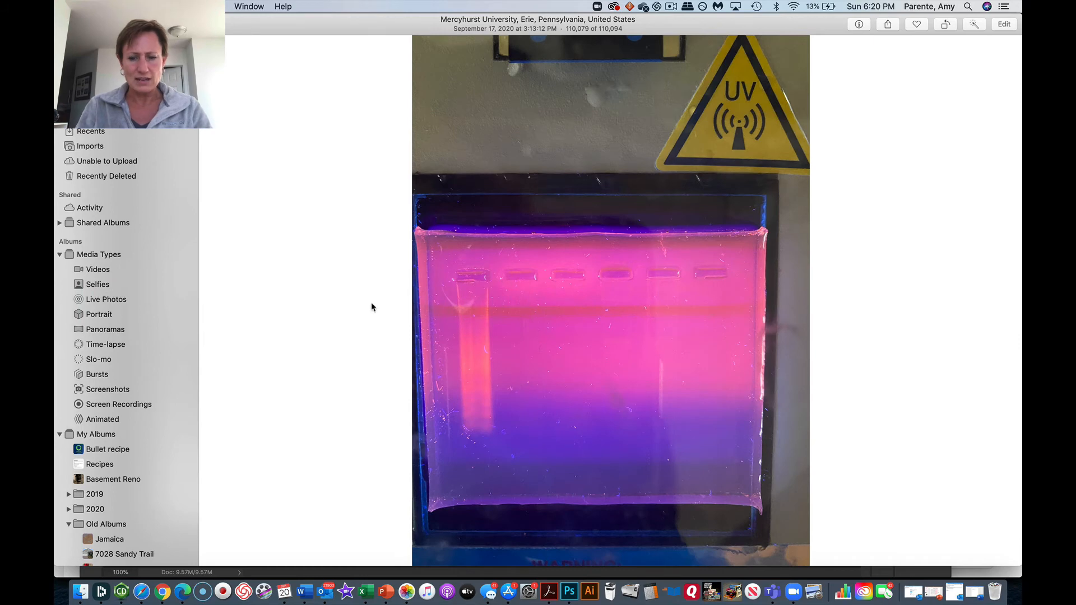
key(Left)
key(Left)
key(Right)
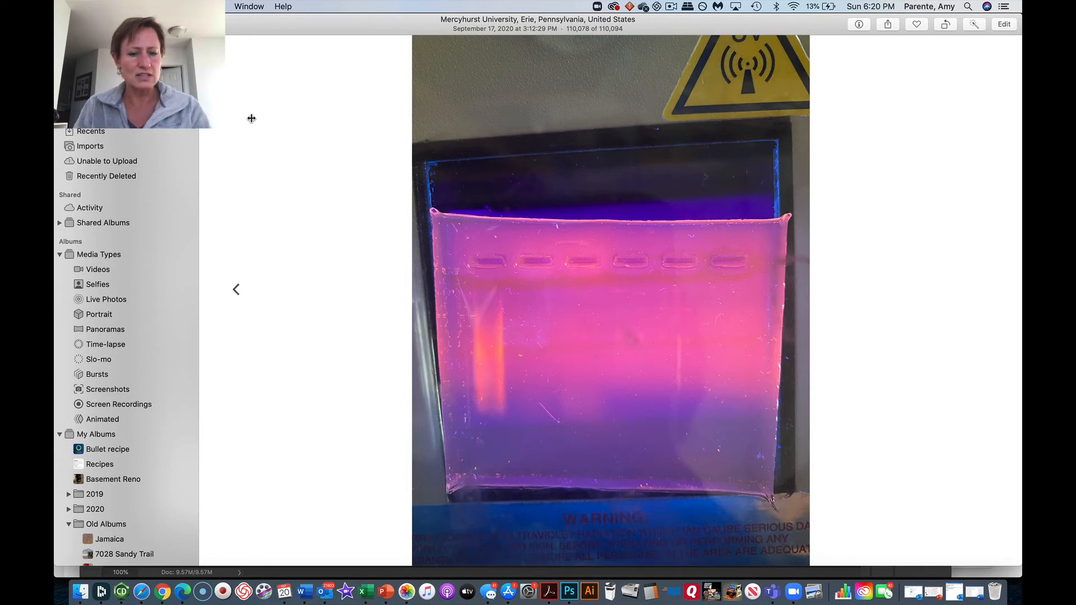
key(super+shift+e)
key(Return)
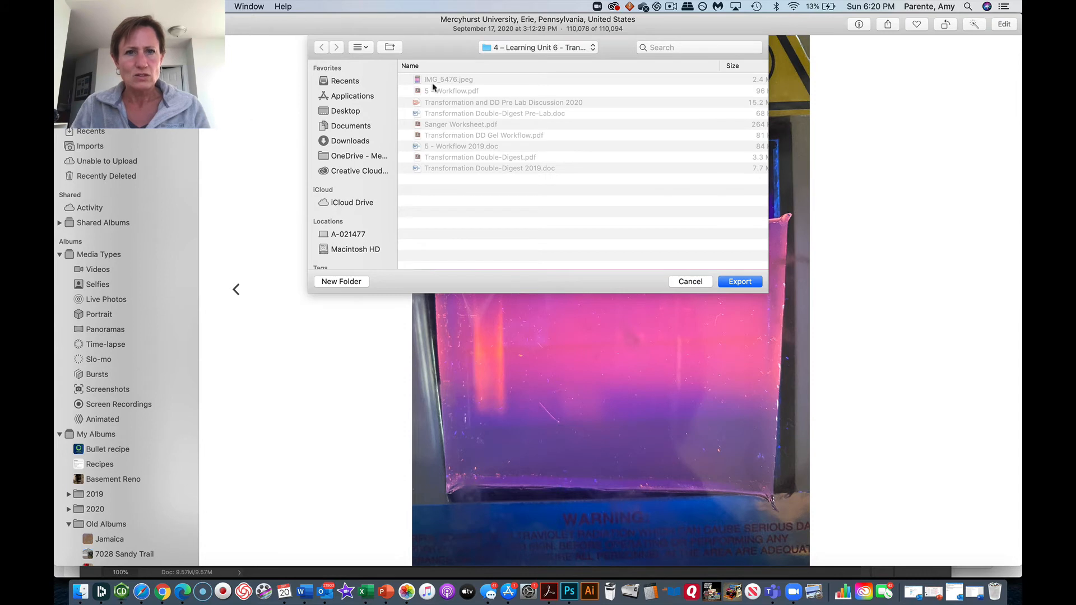
key(Return)
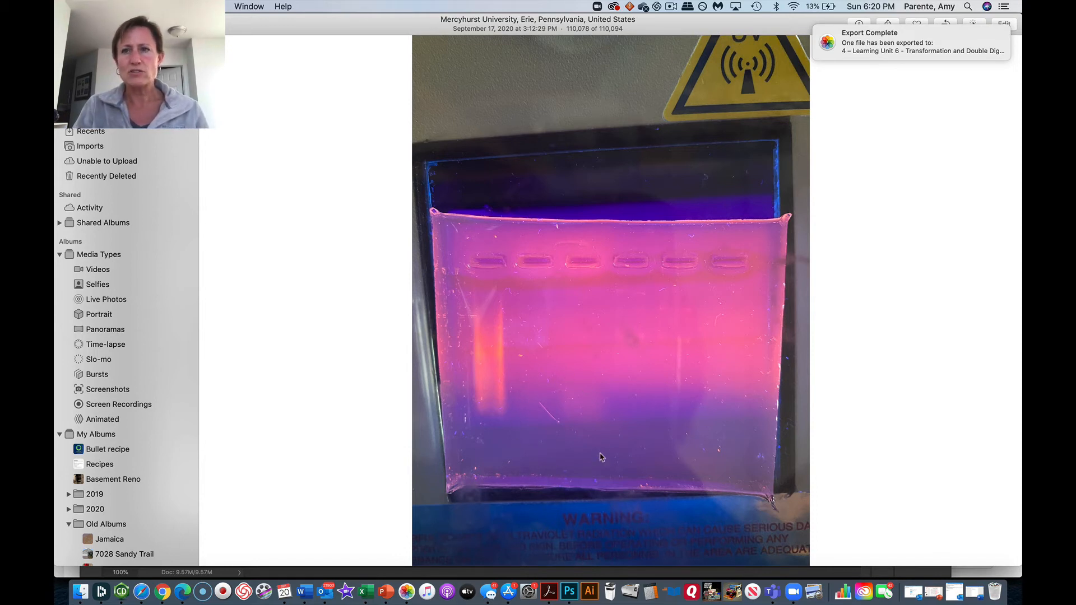
- Browse back and forth through the neighbouring UV gel photos to compare their lanes, ending on the exported photo
key(Right)
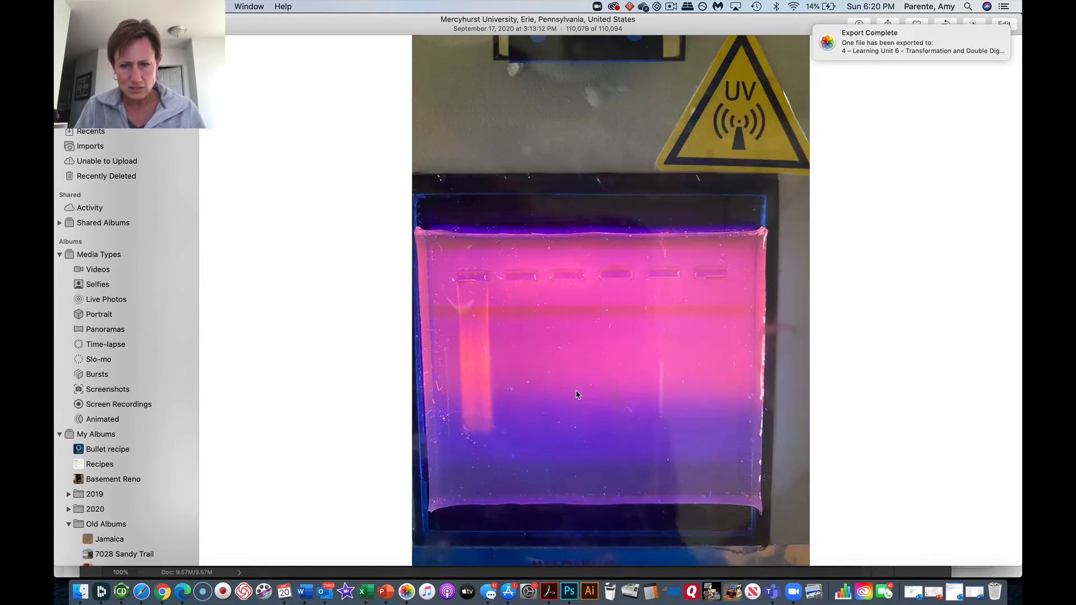
key(Right)
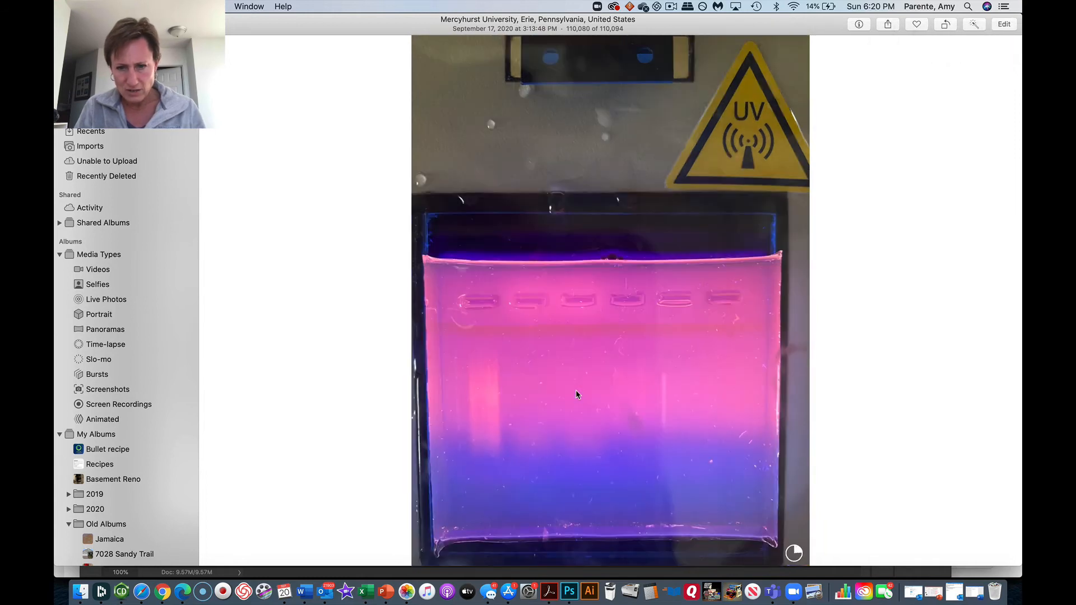
key(Right)
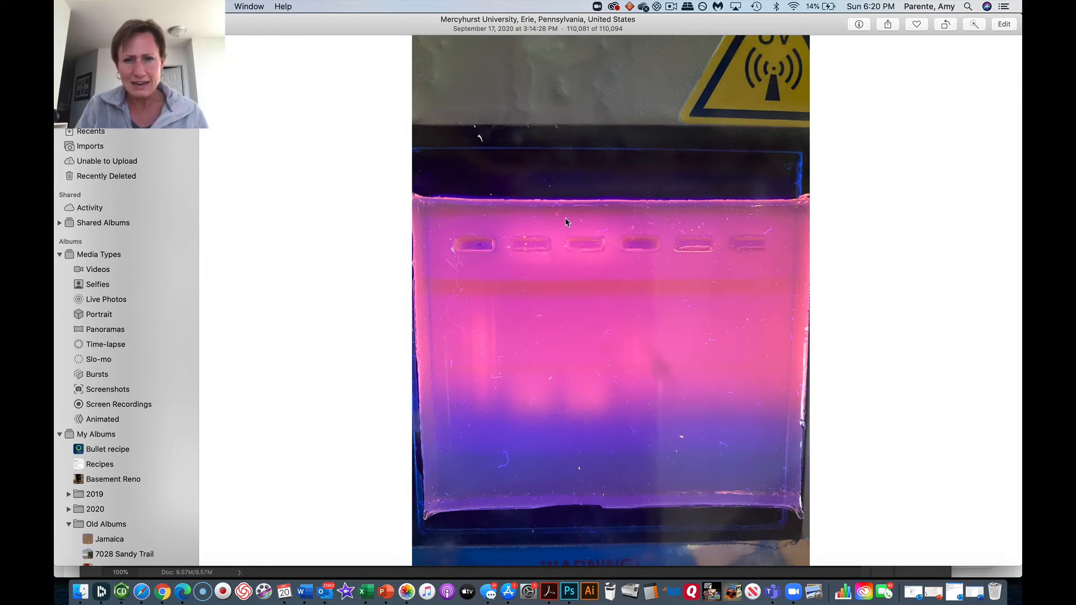
key(Left)
key(Left)
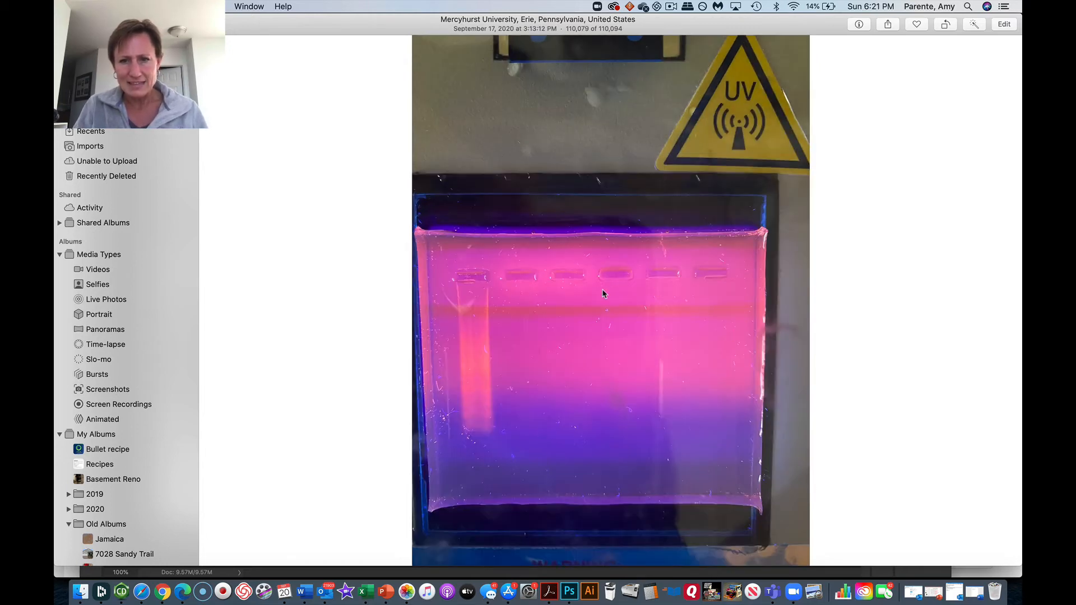
key(Left)
key(Left)
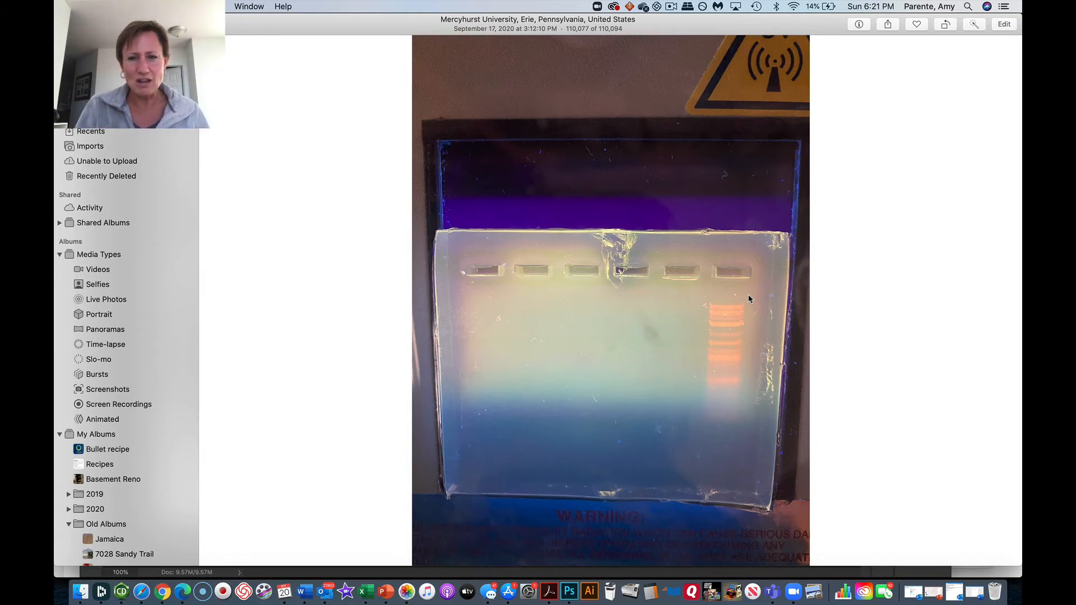
key(Right)
key(Right)
key(Right)
key(Right)
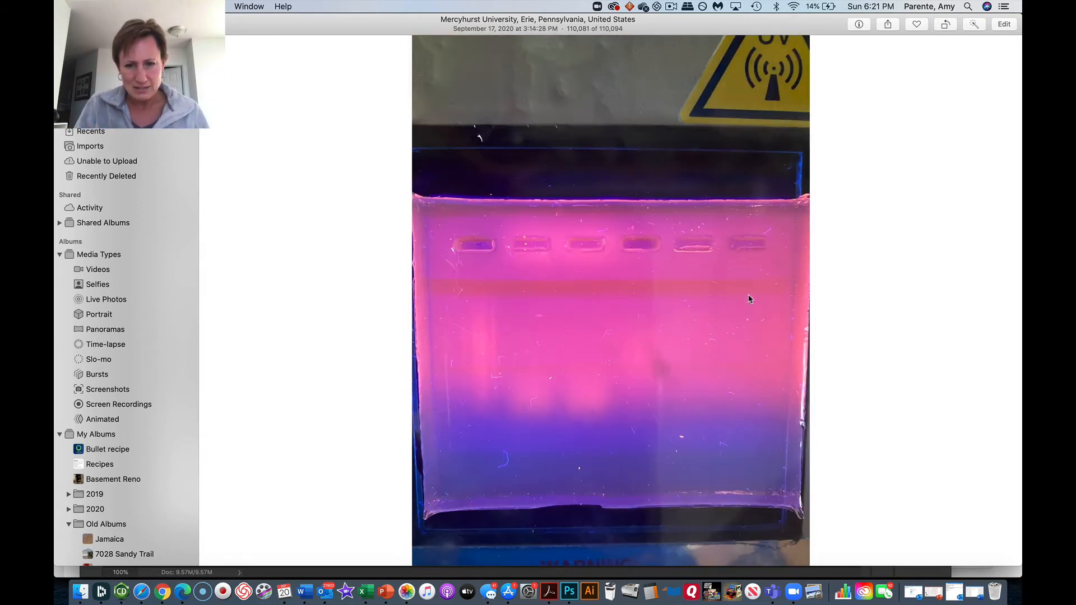
key(Left)
key(Left)
key(Left)
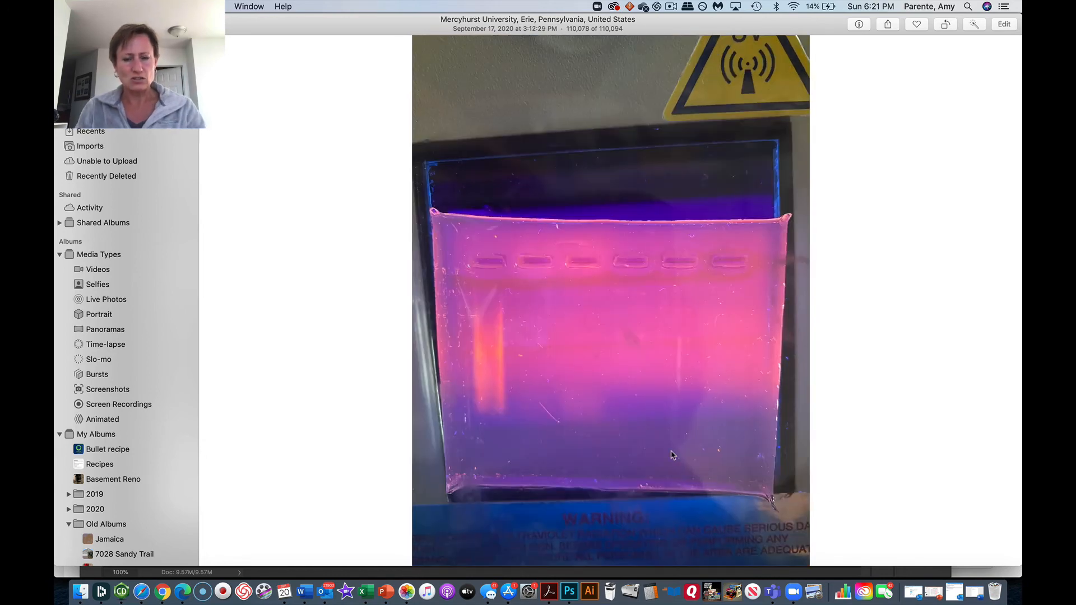
- Switch to Photoshop and open IMG_5475.jpeg from the Learning Unit 6 folder
key(super+Tab)
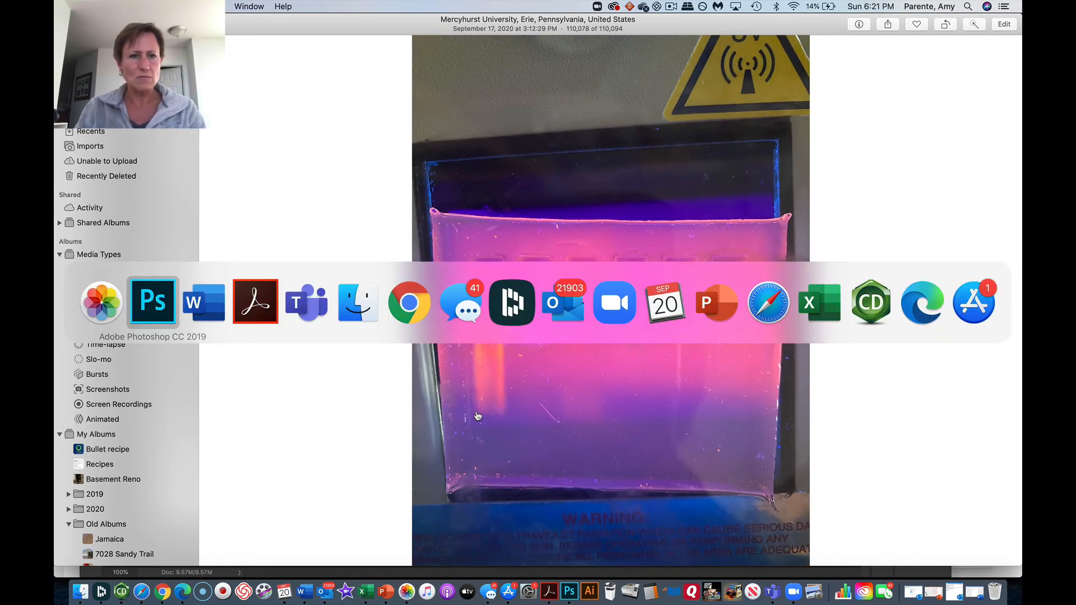
key(super+o)
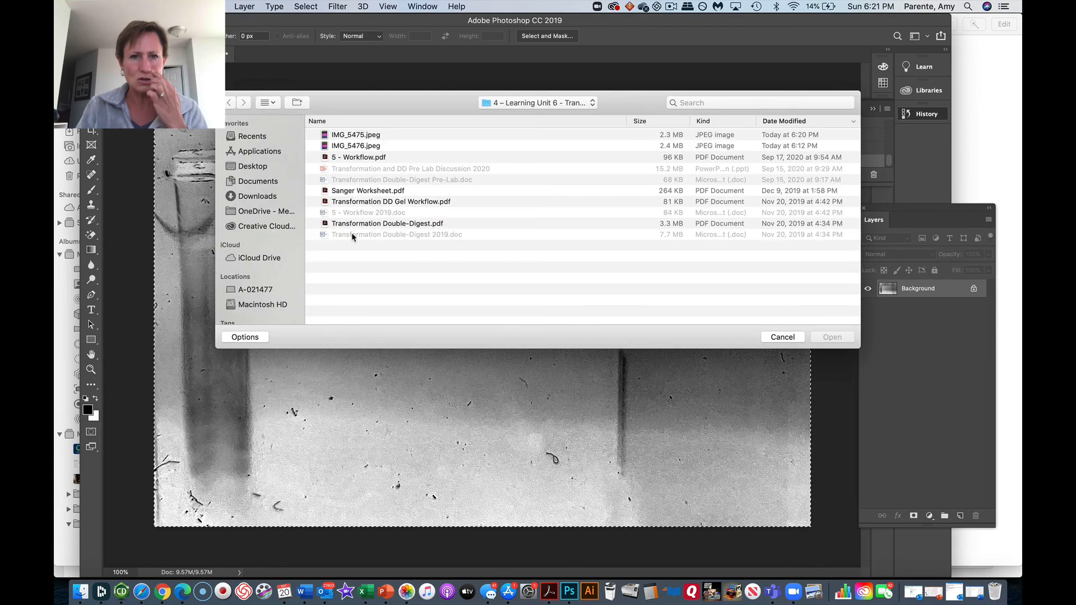
click(362, 135)
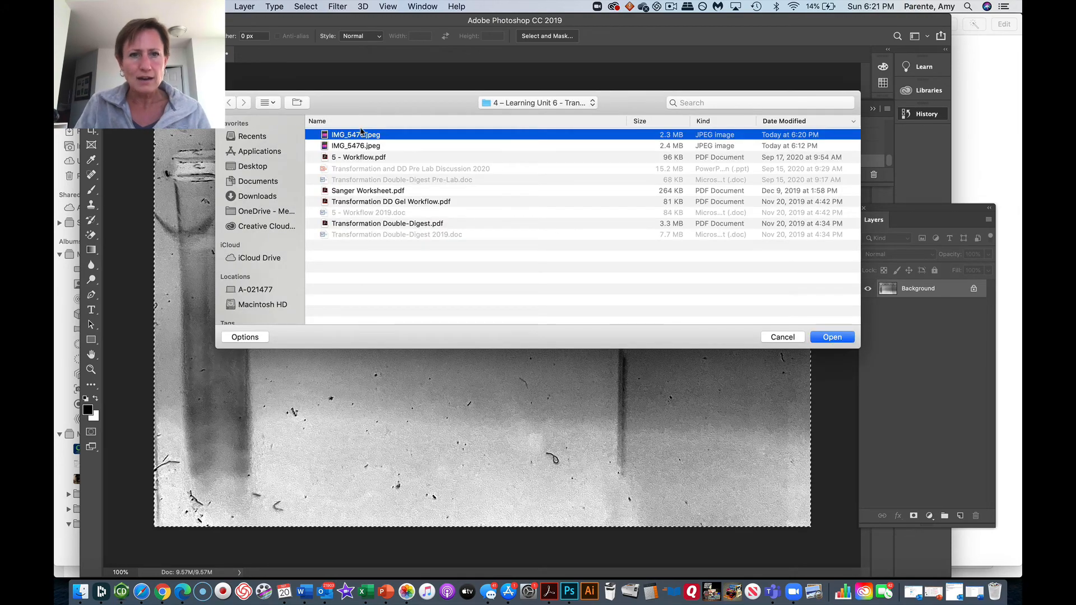
double_click(367, 134)
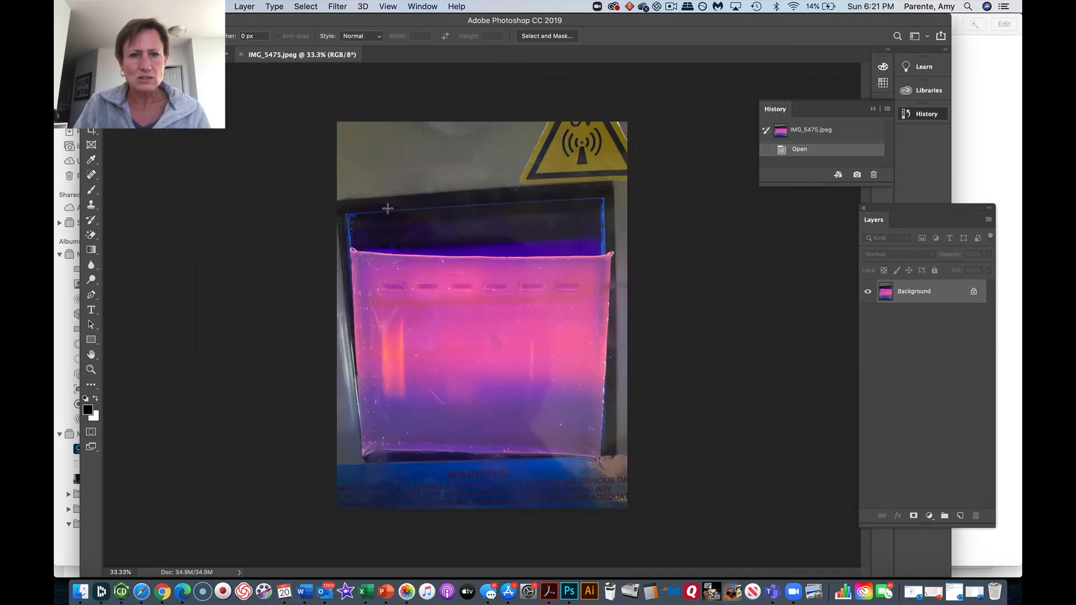
- Crop the gel photo to a rectangle around the six wells and their lanes, and apply Auto Tone
key(super+plus)
key(super+plus)
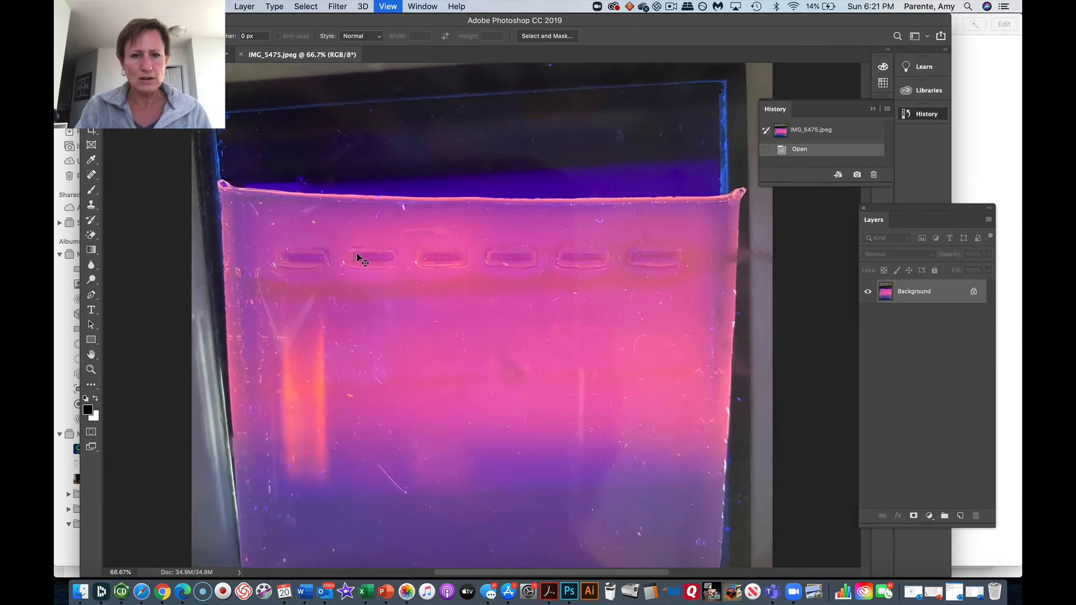
key(super+minus)
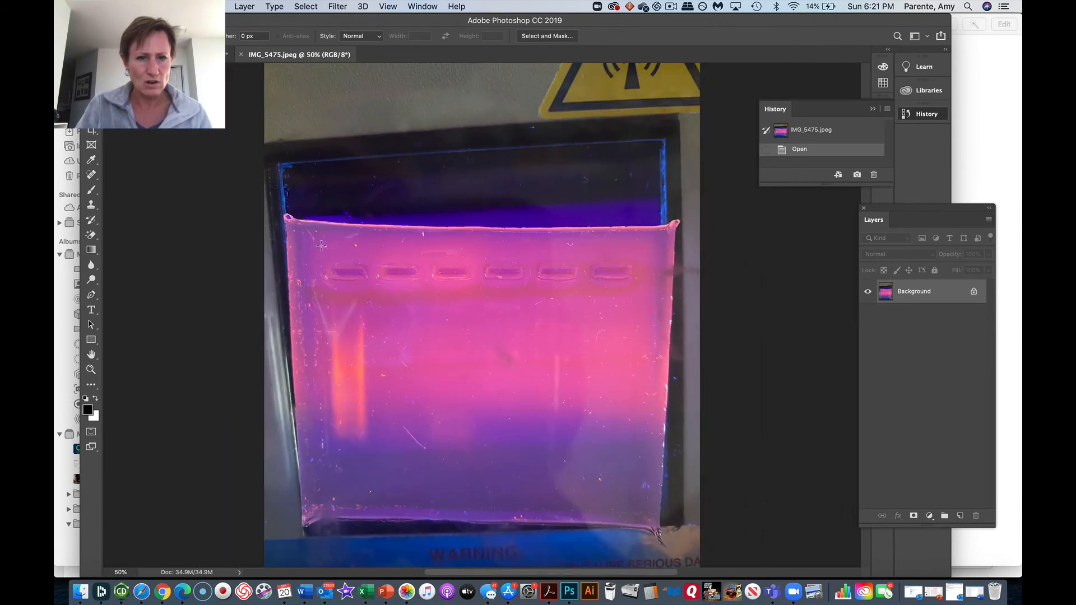
drag(321, 245, 635, 466)
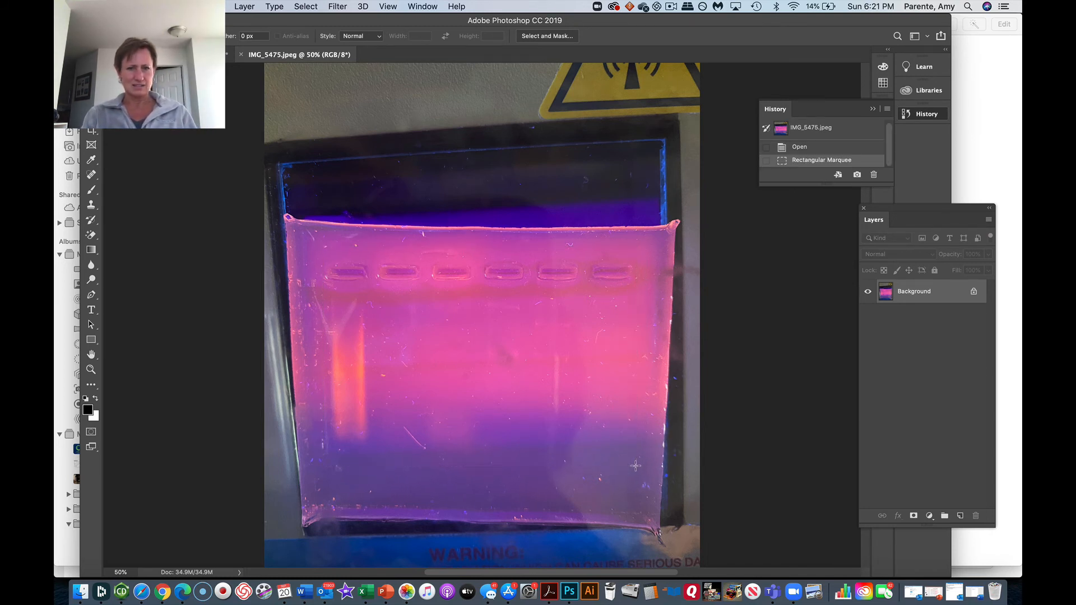
click(213, 6)
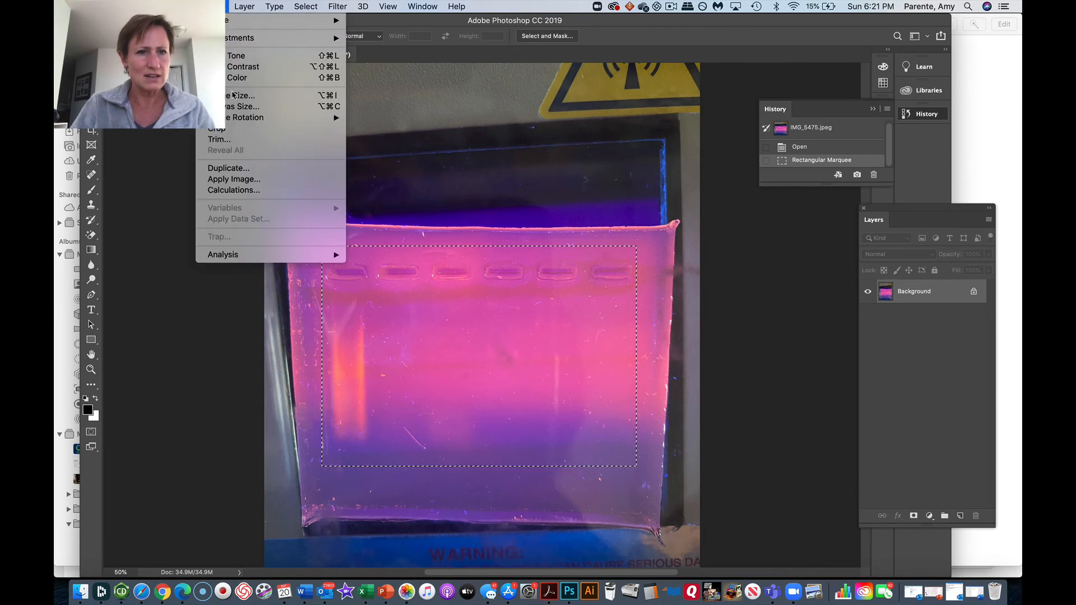
click(235, 129)
key(super+shift+l)
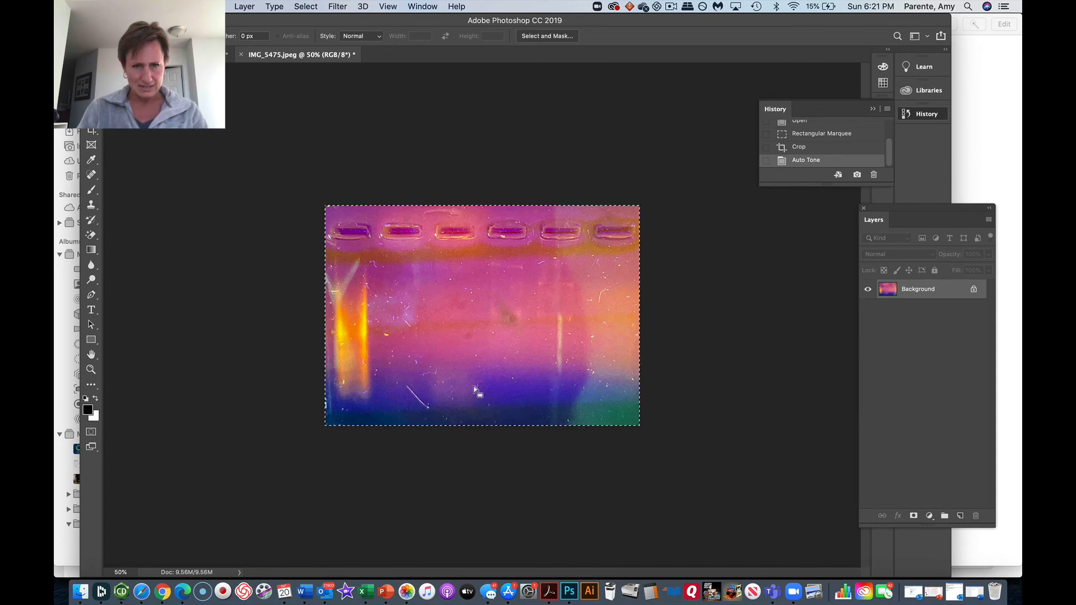
- Desaturate the cropped gel image to grayscale and invert its tones
key(super+shift+u)
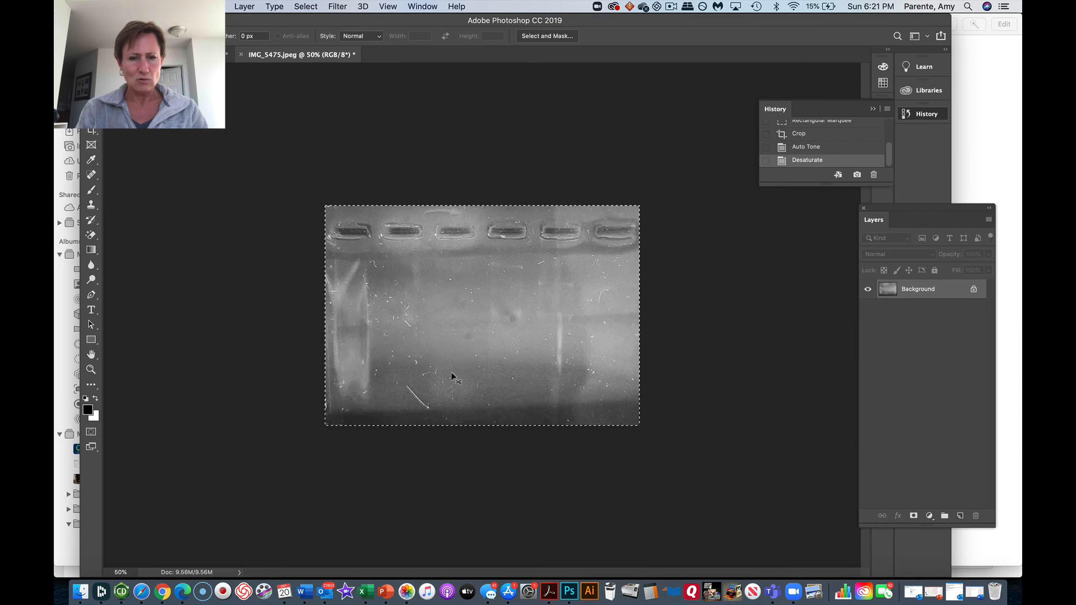
key(super+i)
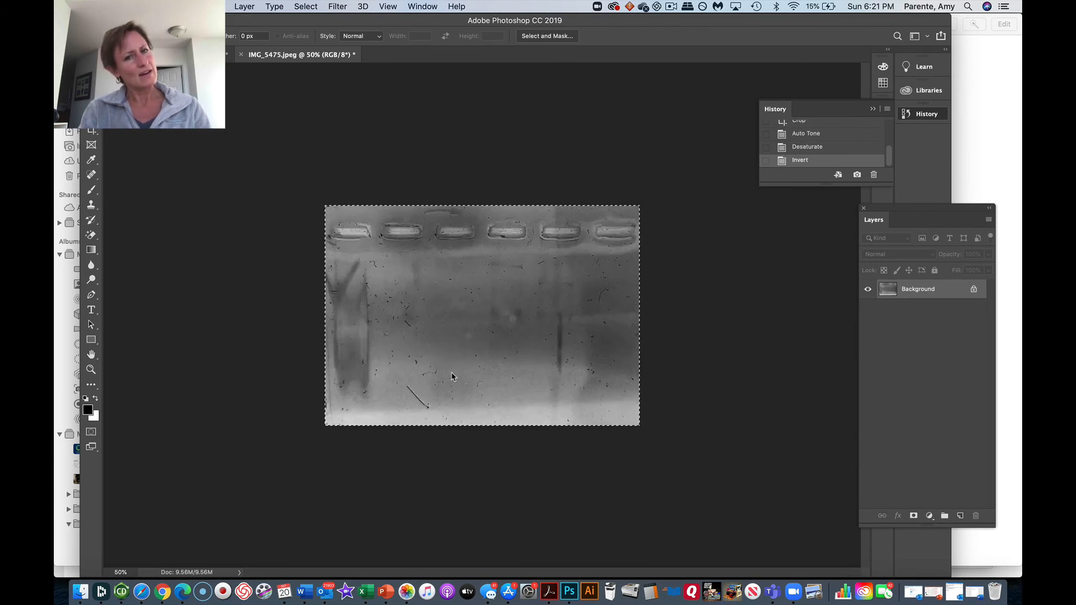
- Undo the inversion, desaturation and Auto Tone to return to the cropped color gel image
key(super+z)
key(super+z)
key(super+z)
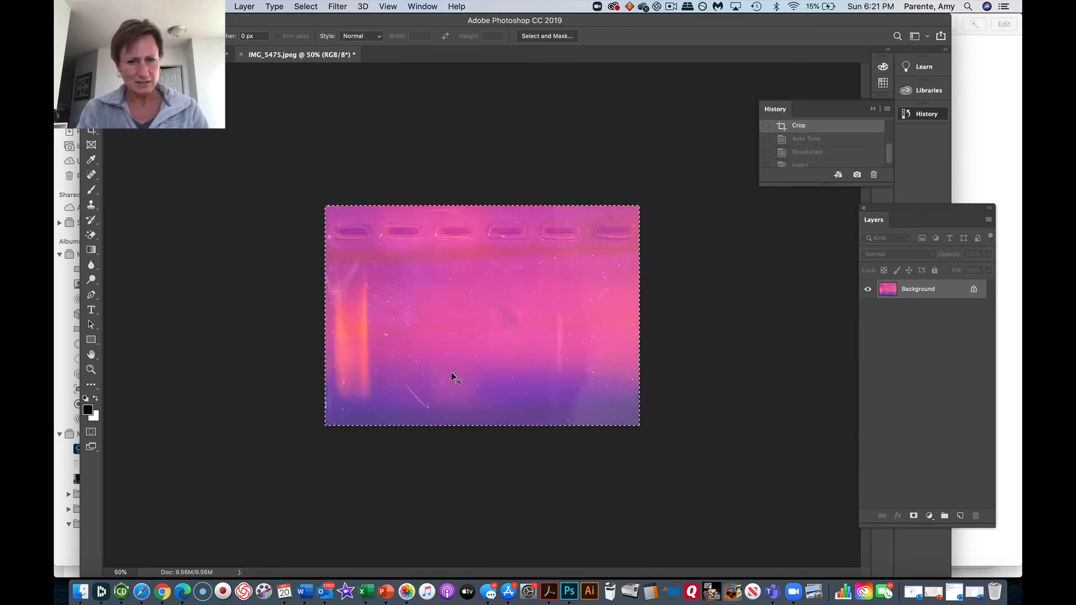
key(shift+super+l)
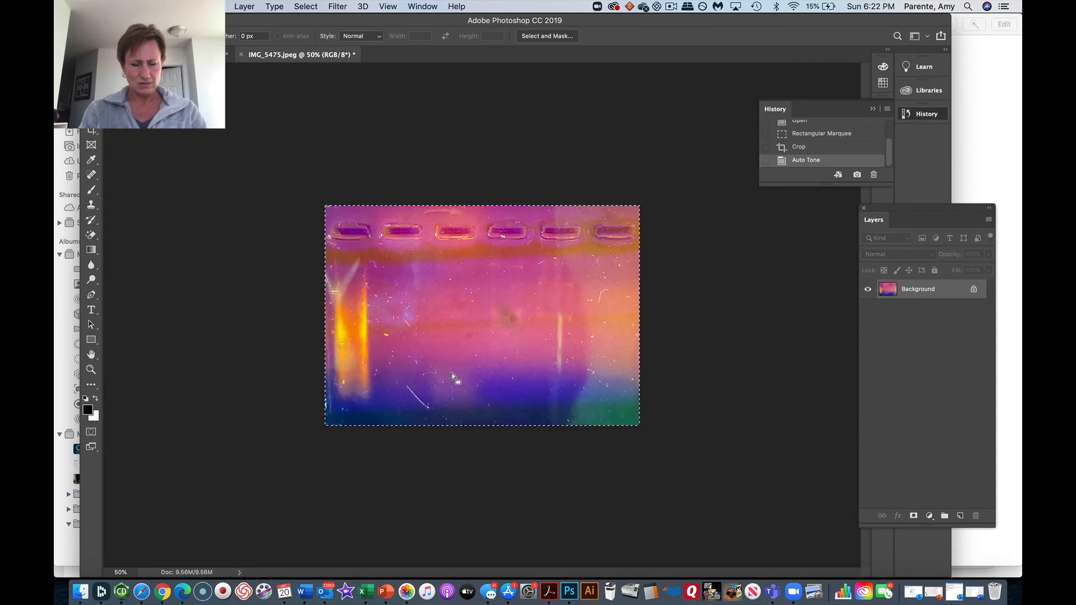
key(super+z)
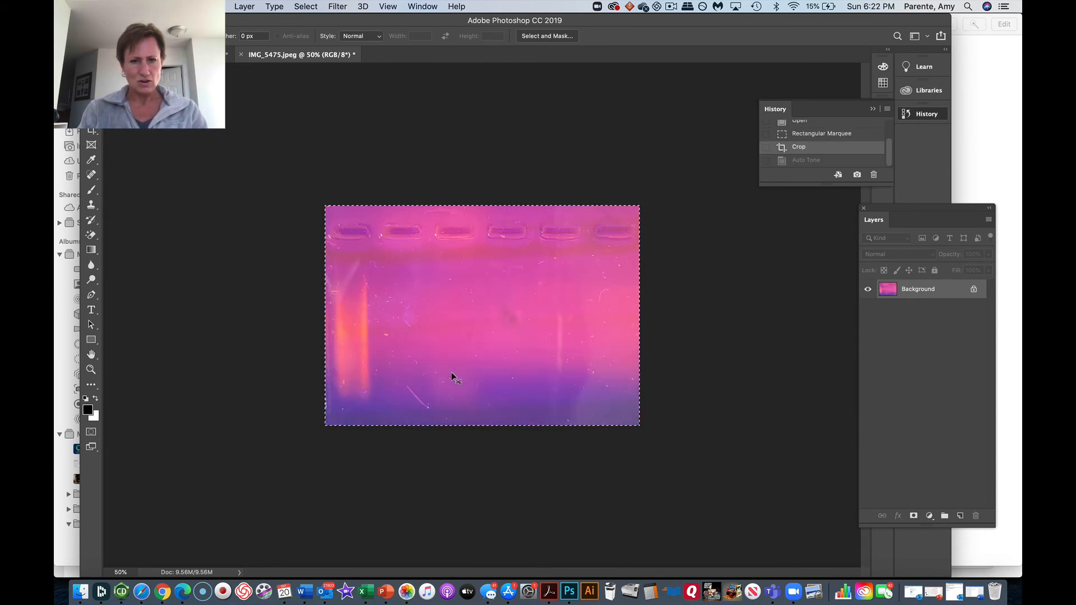
key(super+i)
key(super+i)
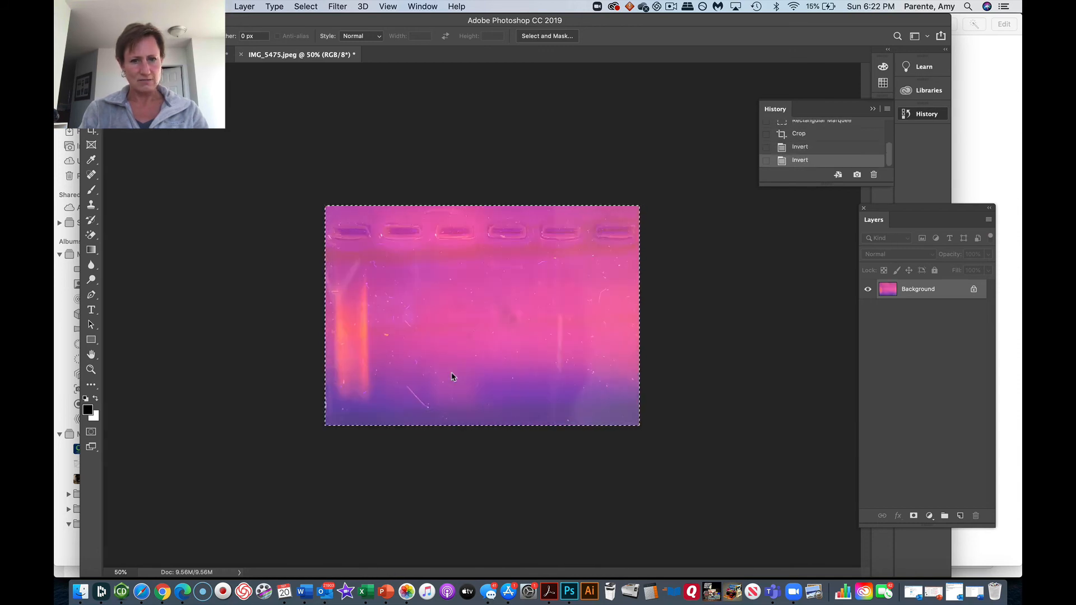
key(shift+super+u)
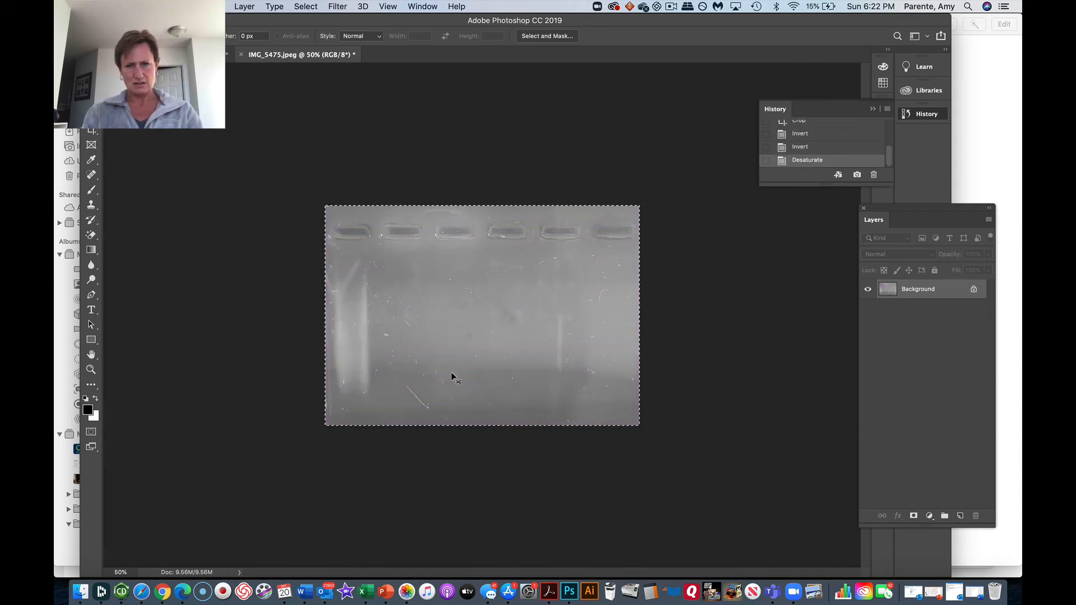
key(super+z)
- Convert the cropped color gel image to inverted grayscale, applying Auto Tone before inverting and again after desaturating
key(shift+super+l)
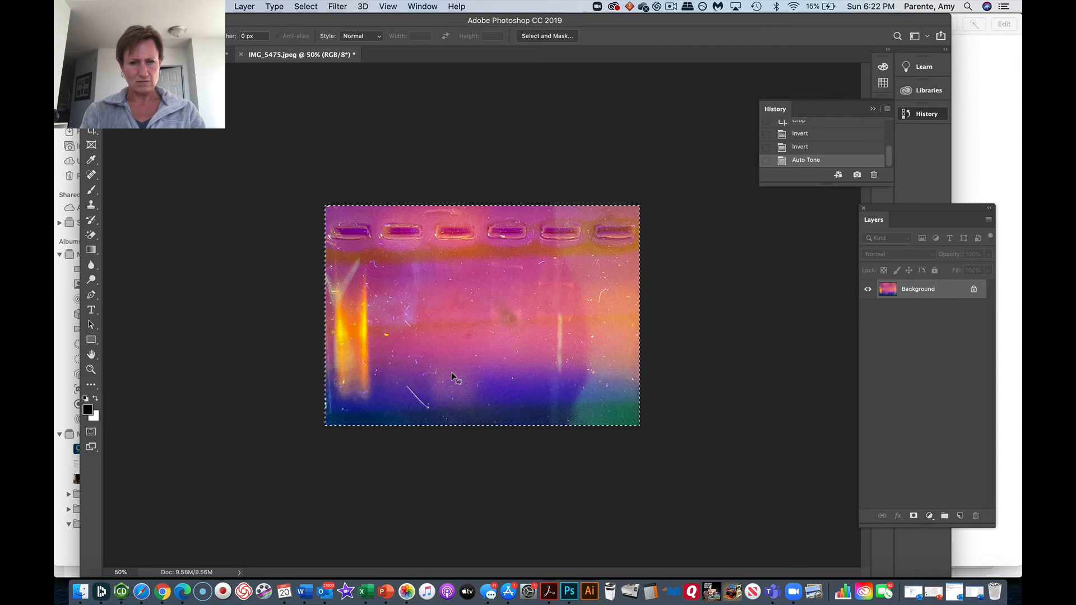
key(super+i)
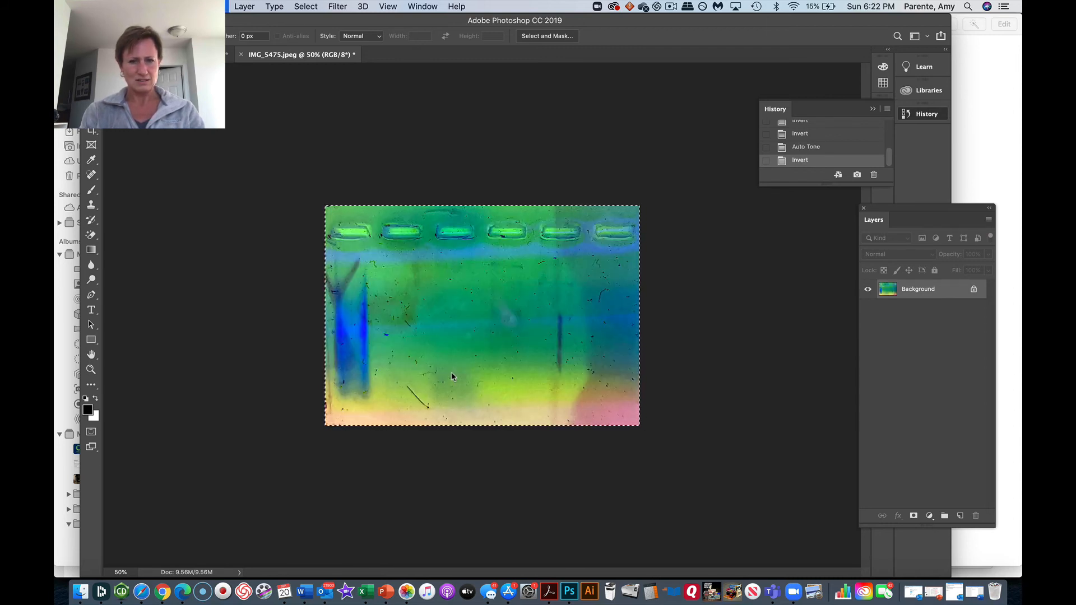
key(shift+super+u)
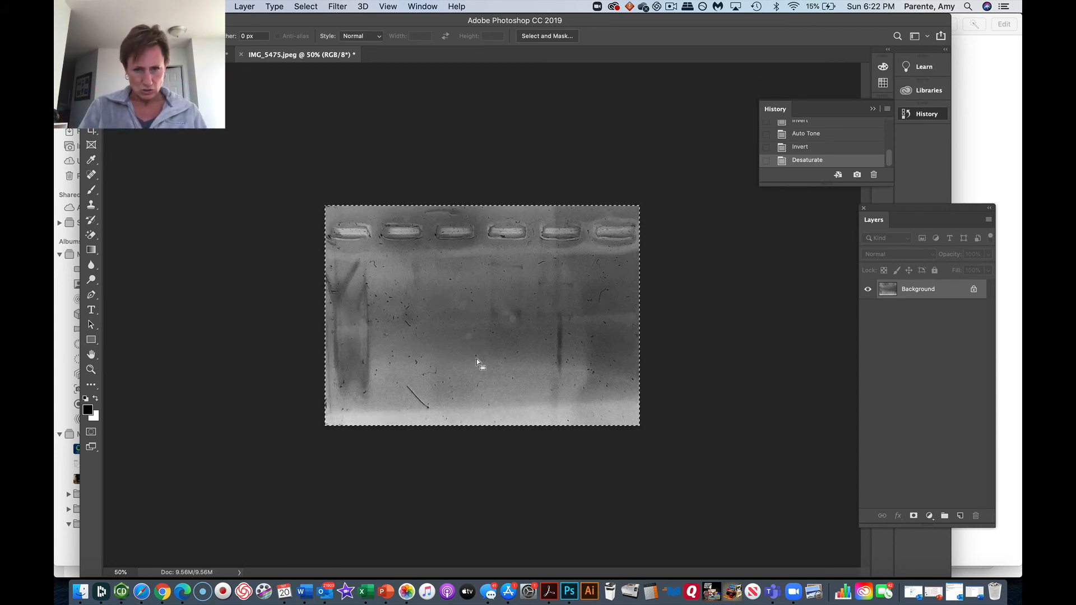
key(shift+super+l)
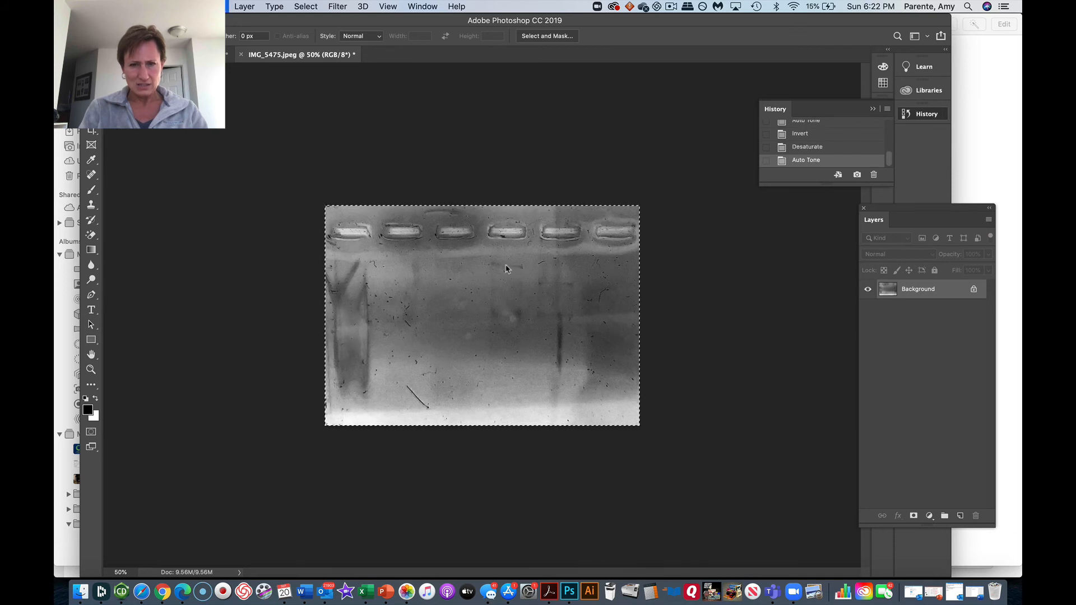